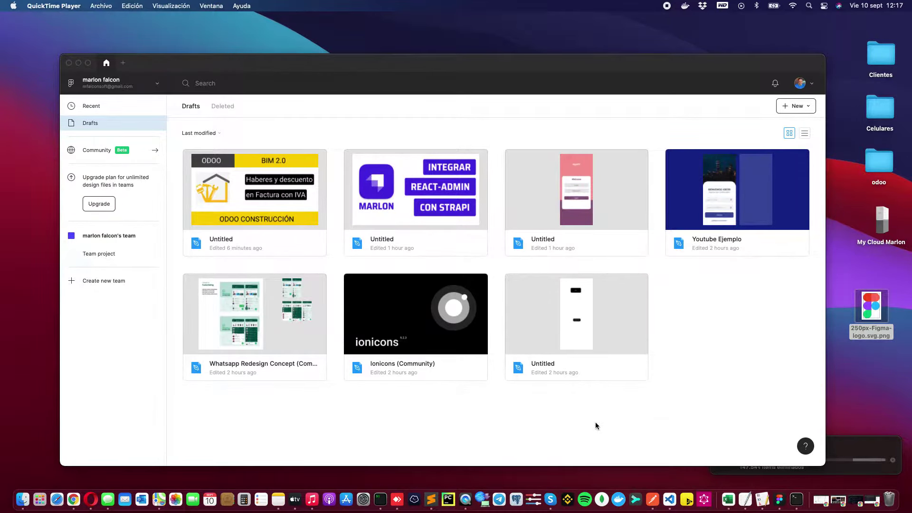
Step: Focus the Figma window showing the Drafts list of seven design files
left_click(704, 367)
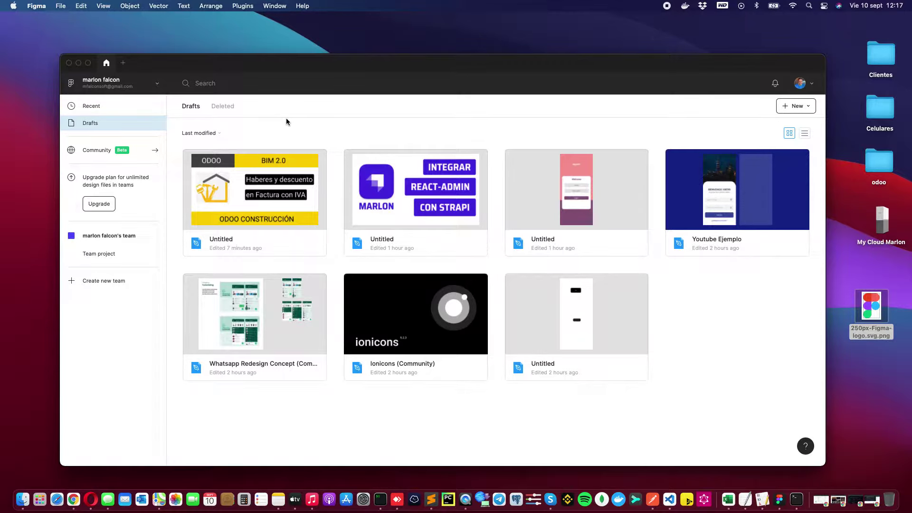
Step: Create a new design file holding one iPhone 11 Pro Max frame
mouse_move(99, 124)
left_click(155, 123)
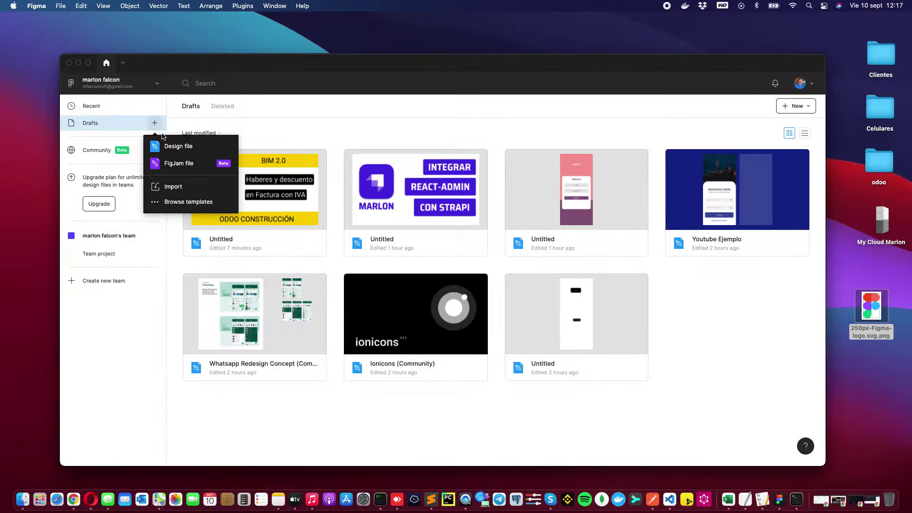
left_click(190, 149)
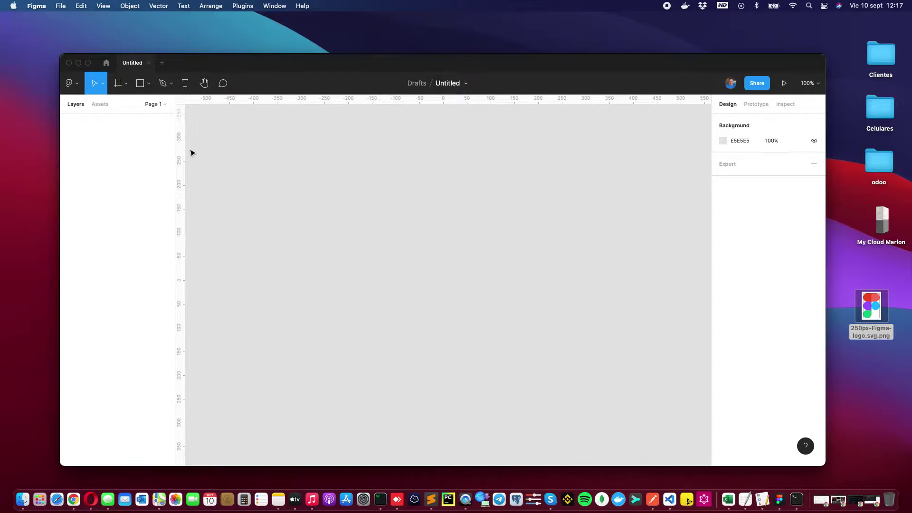
left_click(763, 105)
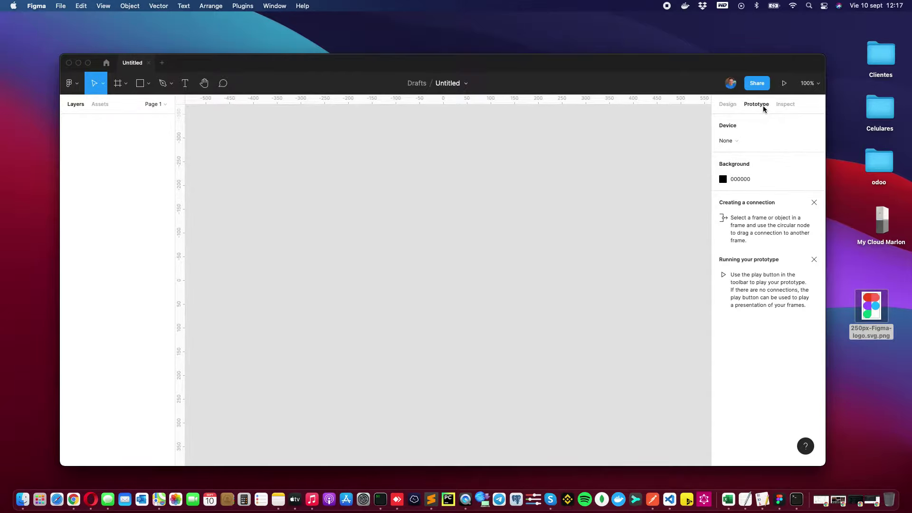
left_click(118, 84)
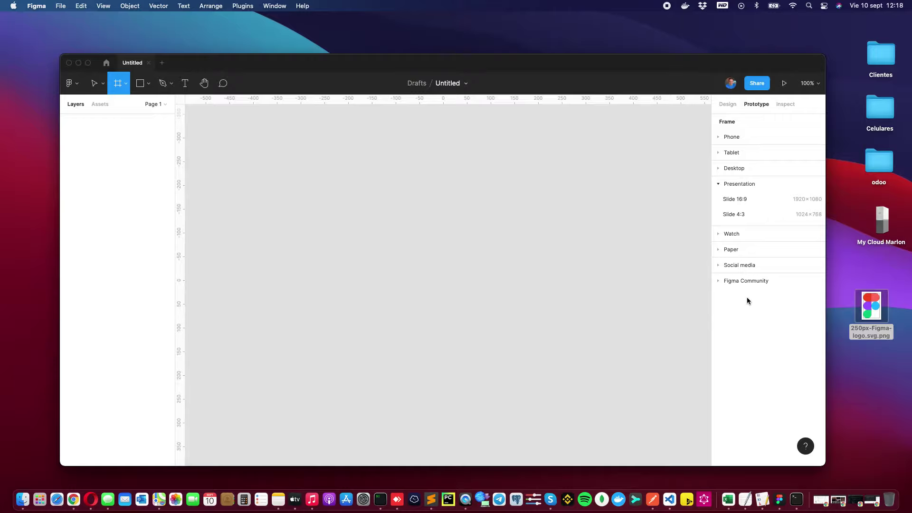
left_click(732, 136)
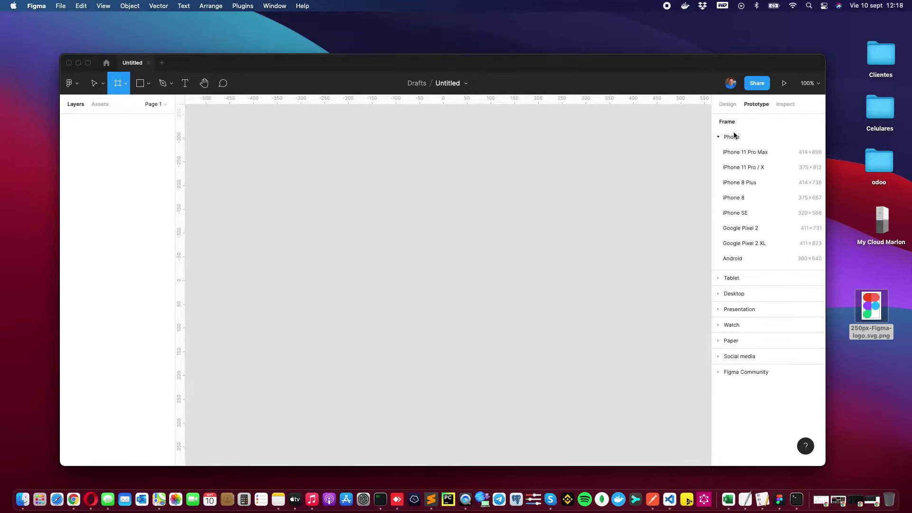
left_click(754, 153)
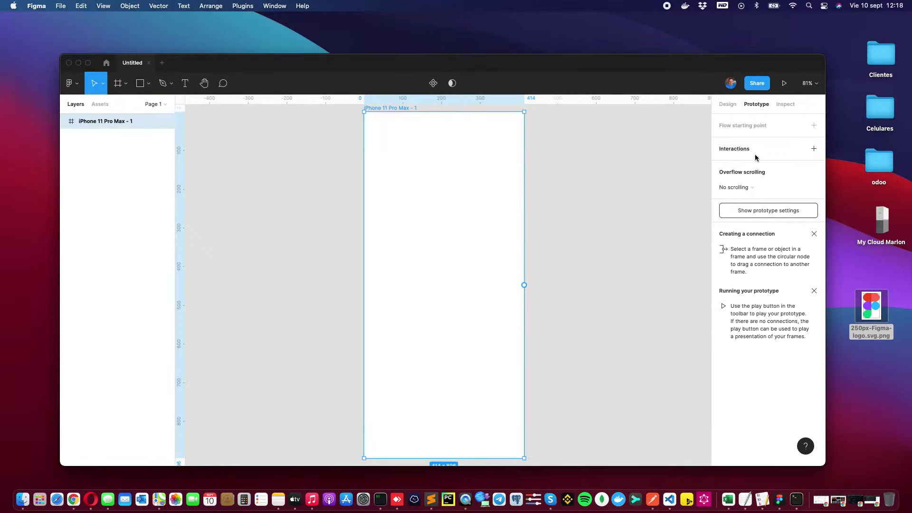
left_click(606, 199)
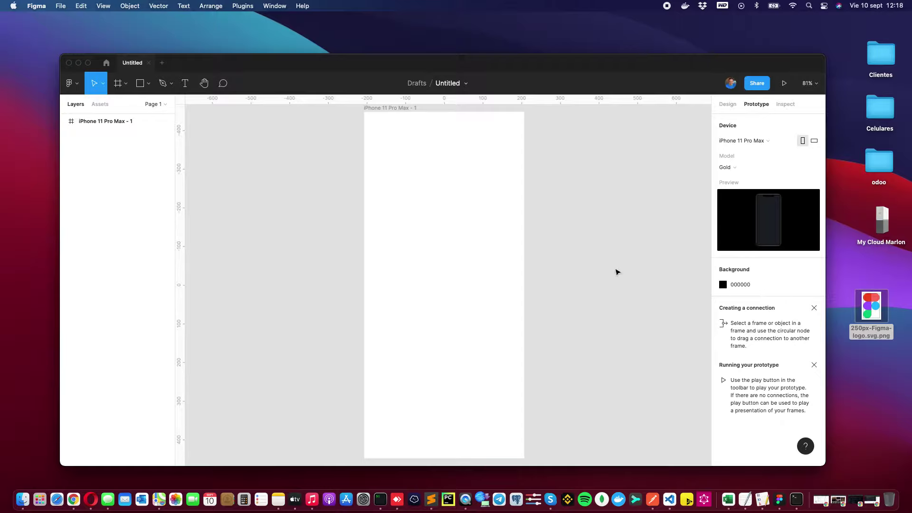
Step: Draw a rectangle covering the lower half of the iPhone frame
left_click(140, 89)
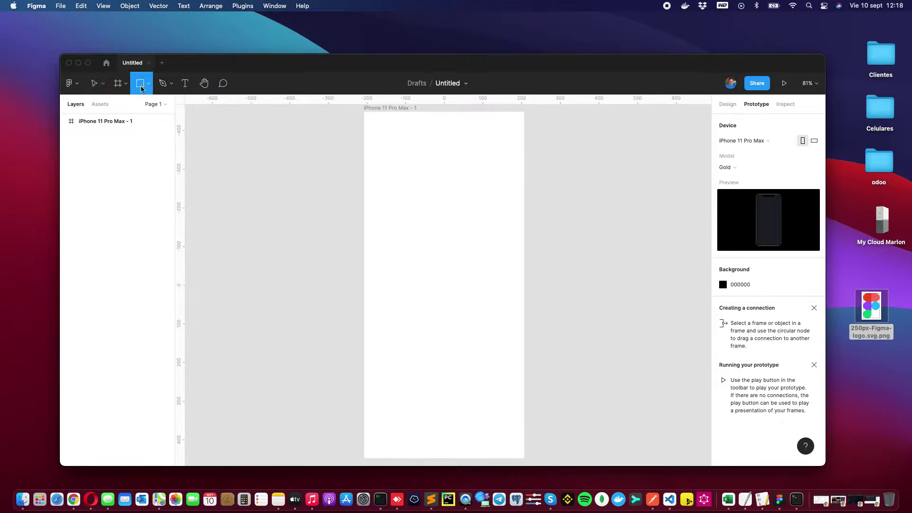
left_click(149, 83)
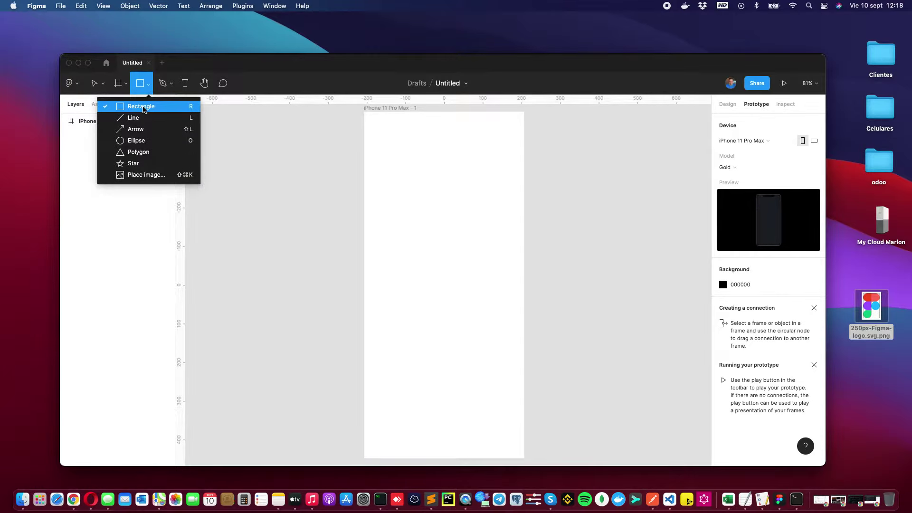
left_click(142, 106)
left_click_drag(380, 428, 365, 458)
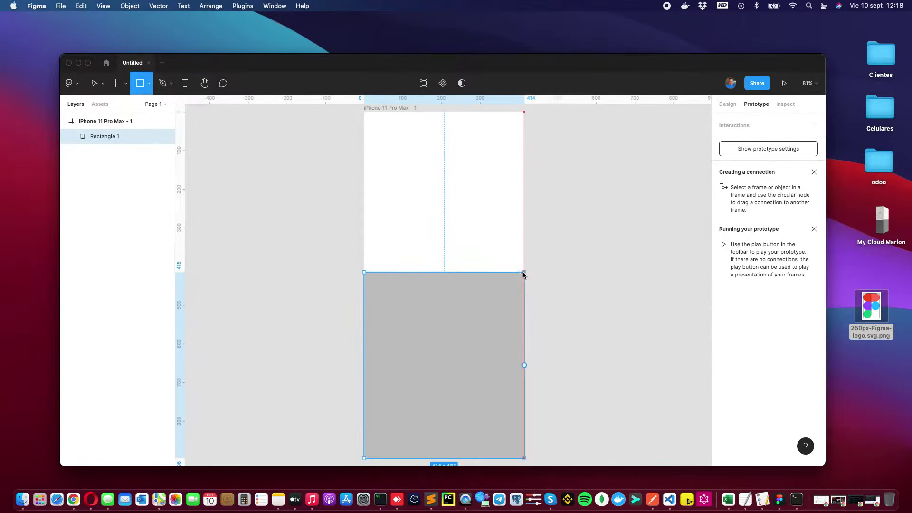
left_click_drag(408, 393, 524, 272)
mouse_move(492, 298)
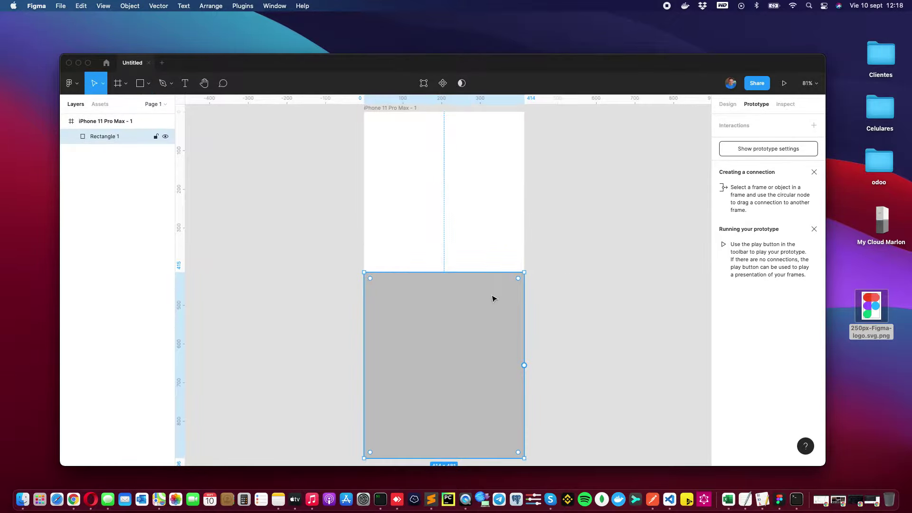
Step: Set the rectangle's fill to blue 5188C9
left_click(728, 105)
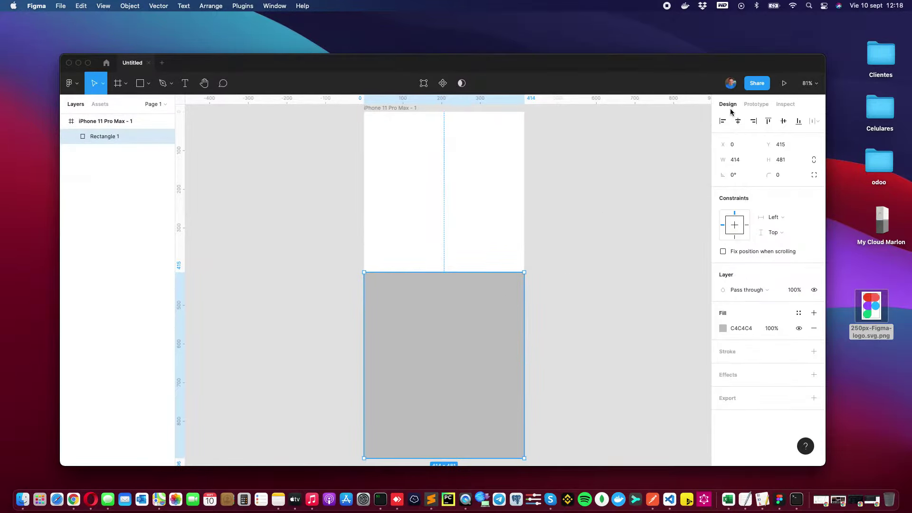
left_click(723, 331)
left_click_drag(652, 305, 662, 253)
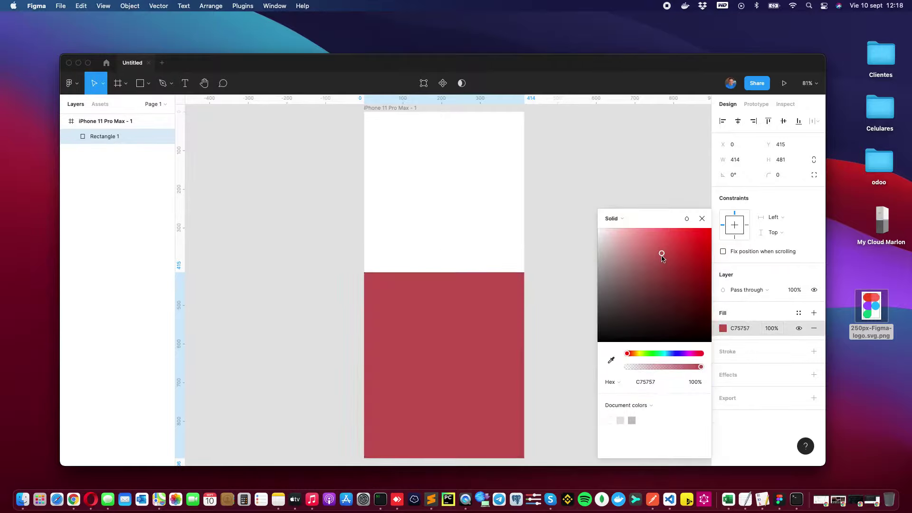
left_click_drag(672, 354, 671, 353)
left_click(665, 253)
left_click(660, 184)
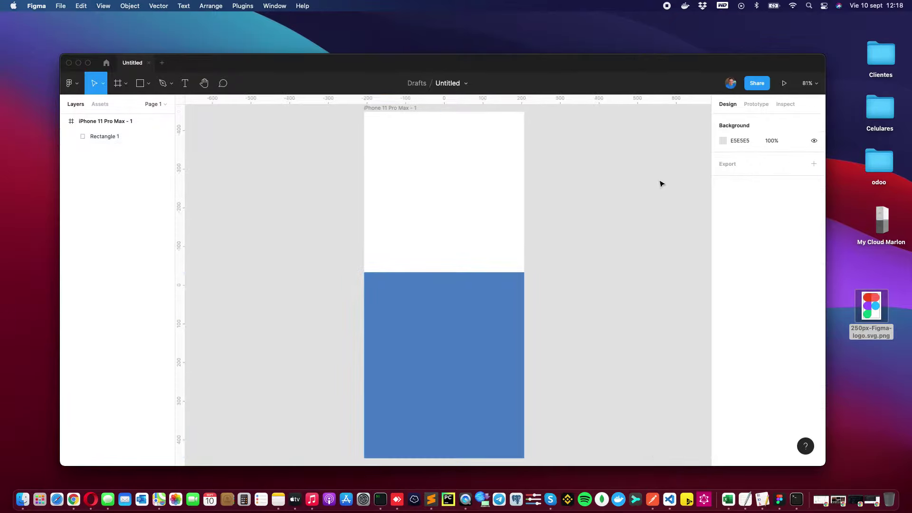
Step: Try uniform corner radii of 10 and then 40 on the blue rectangle
left_click(485, 299)
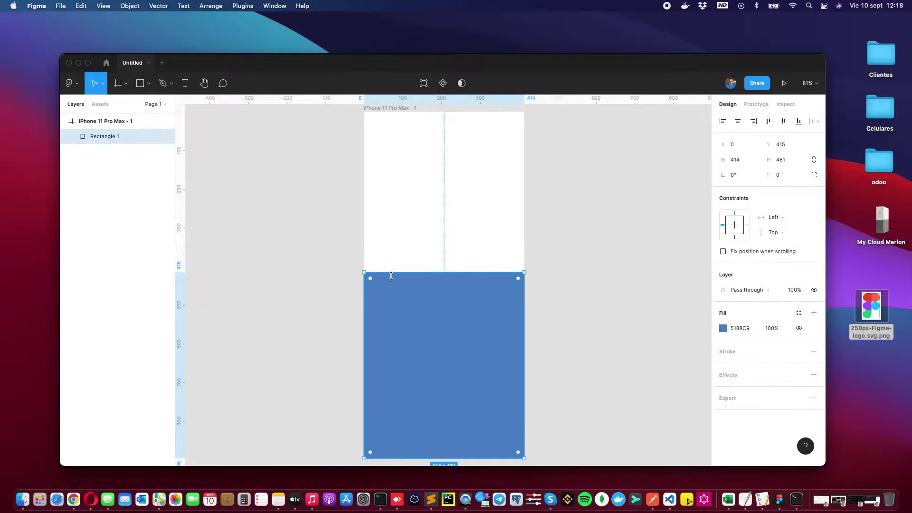
left_click(780, 175)
type("1")
left_click(607, 279)
left_click(442, 301)
left_click(779, 176)
type("40")
left_click(540, 280)
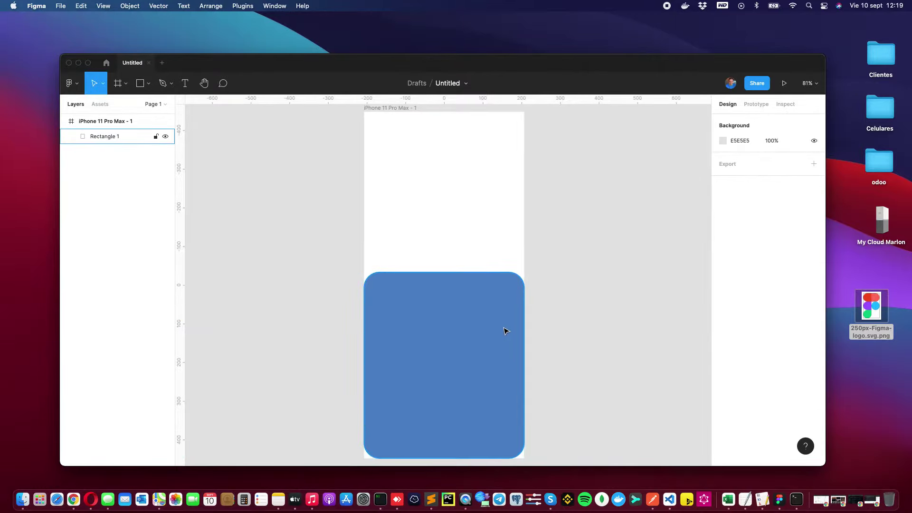
Step: Review the rounded rectangle, then reset its corner radius to 0
left_click(505, 307)
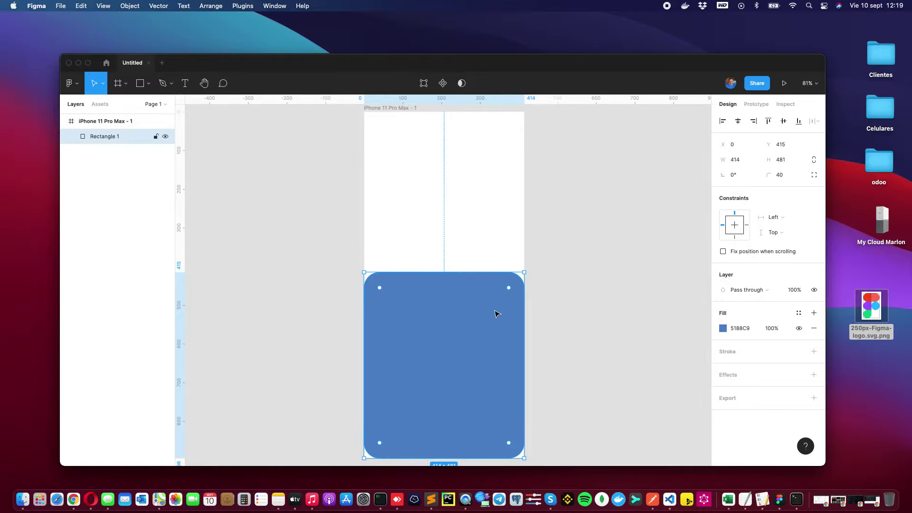
left_click(578, 366)
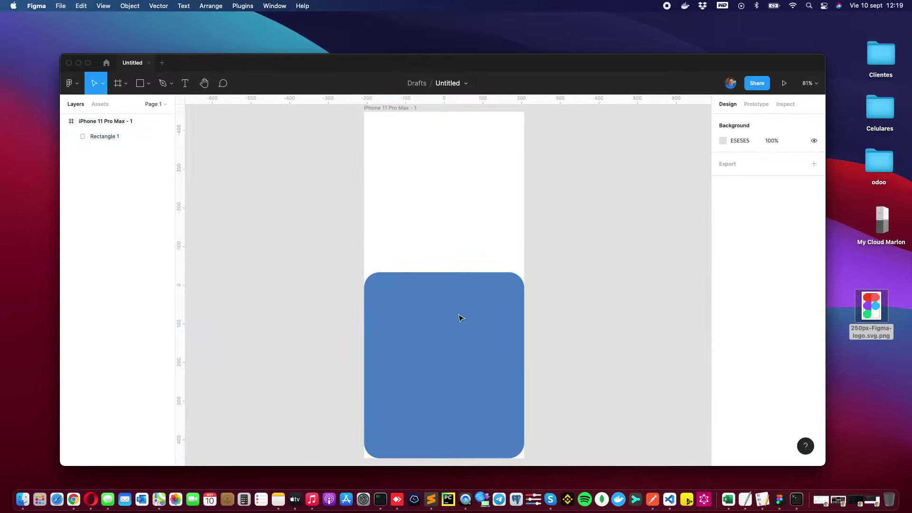
left_click(415, 316)
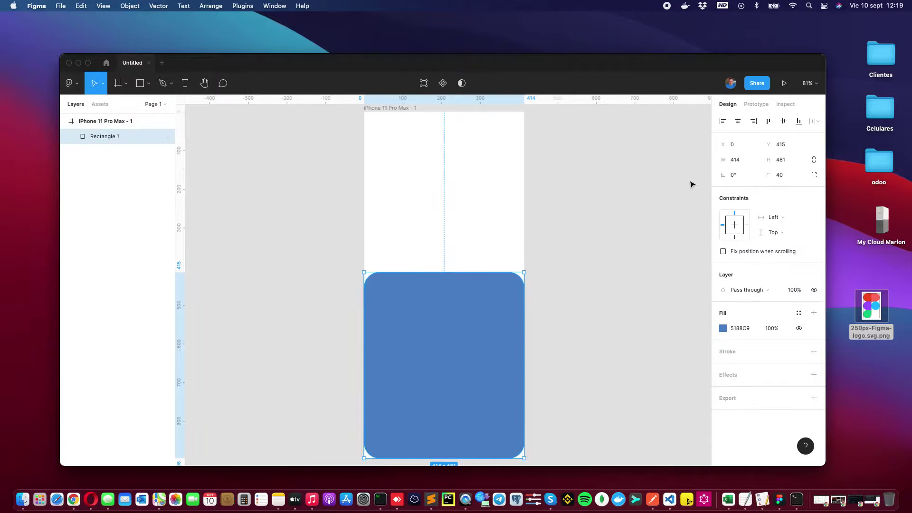
left_click(792, 176)
type("0")
left_click(567, 199)
Step: Set independent corners with a 100 radius on the top-left only
left_click(475, 342)
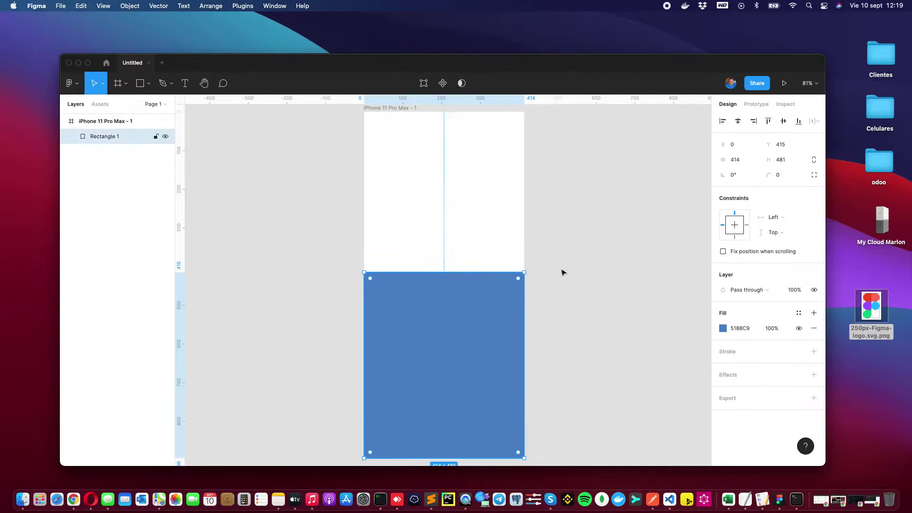
left_click(814, 175)
left_click(736, 192)
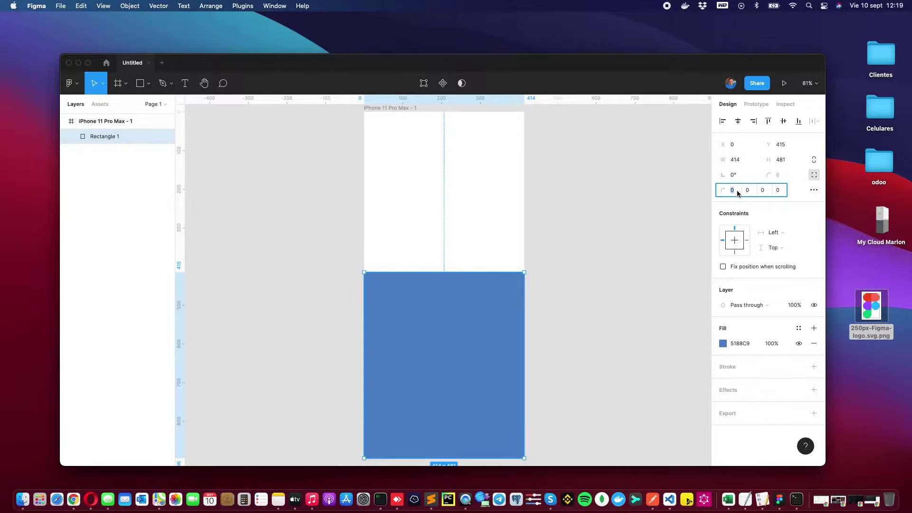
type("100")
left_click(654, 213)
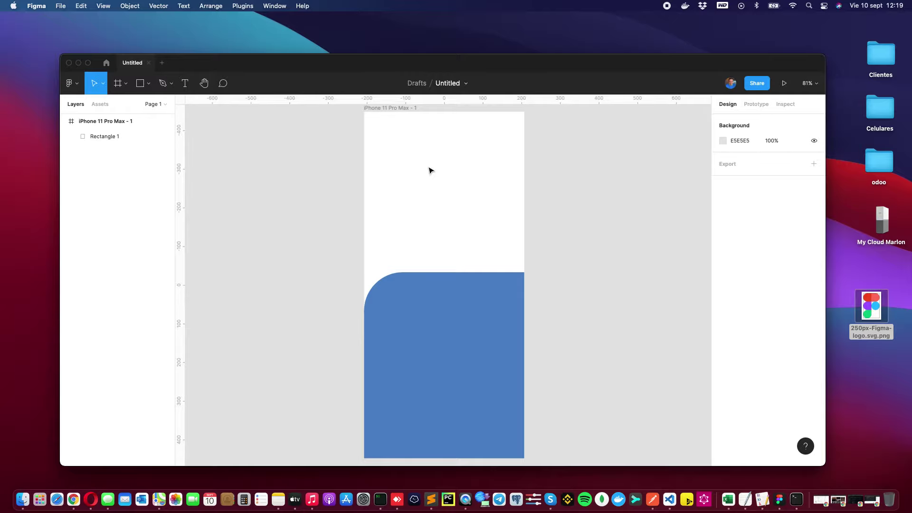
left_click(185, 89)
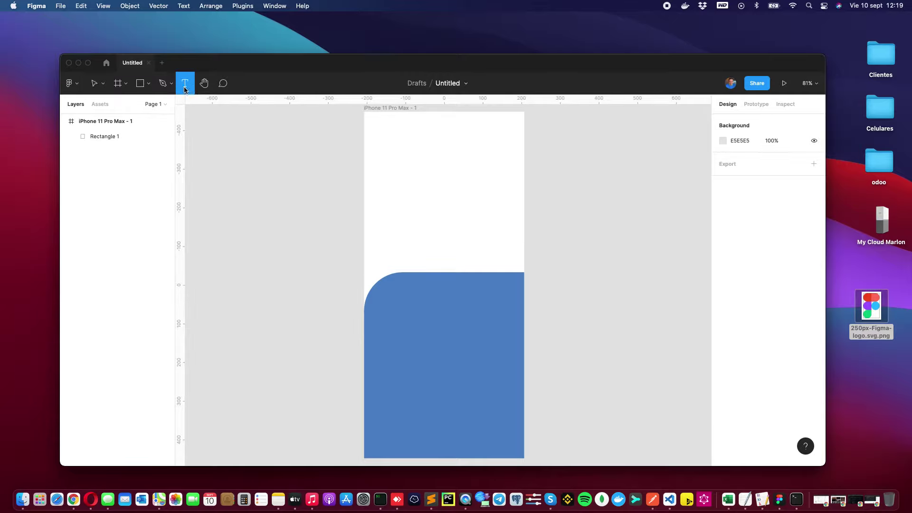
Step: Add a DEMO text near the top of the phone frame
left_click(416, 180)
type("DEMO")
key("Escape")
left_click_drag(425, 181, 447, 181)
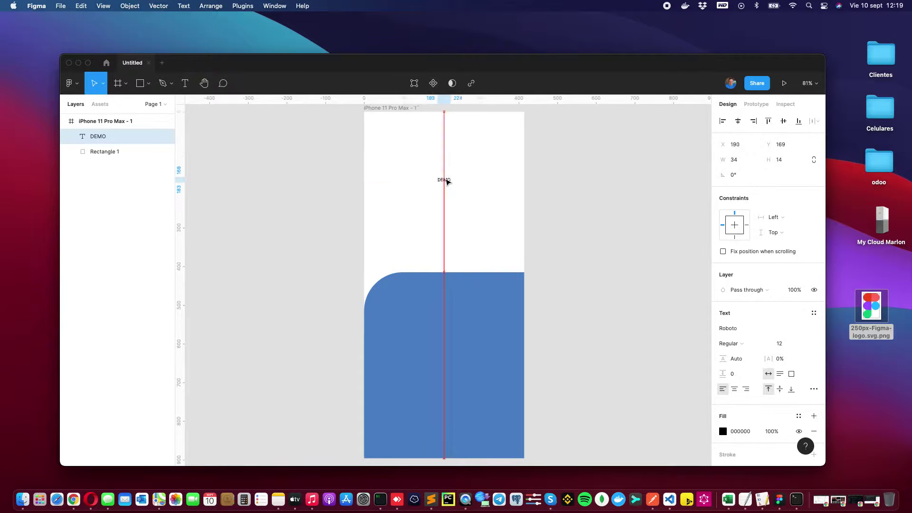
Step: Enlarge DEMO to size 96 and shift it left and up
left_click(780, 343)
left_click(801, 443)
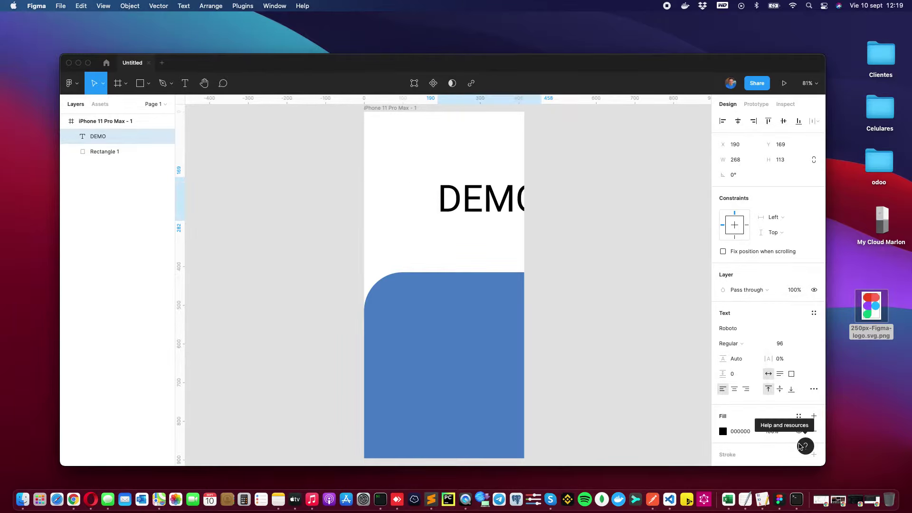
left_click(654, 275)
left_click_drag(494, 201, 452, 192)
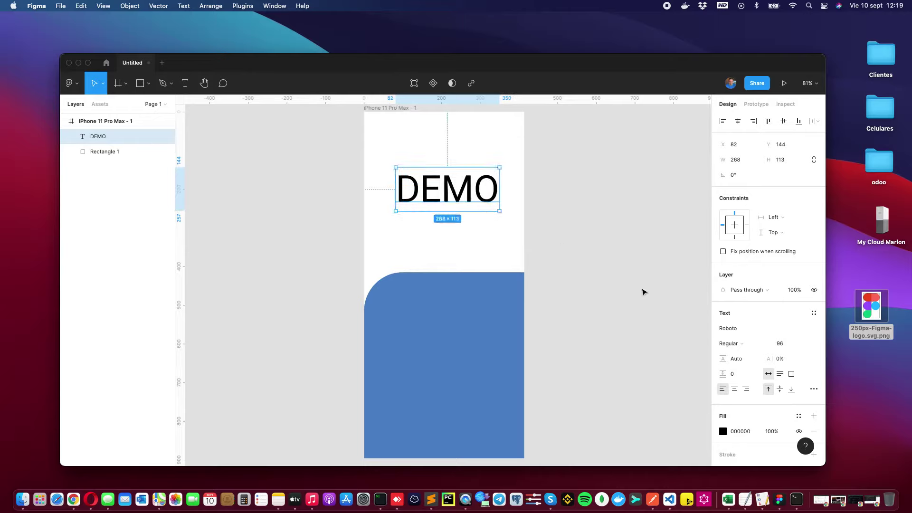
Step: Set DEMO to size 36, centre it horizontally and centre-align its text
left_click(806, 344)
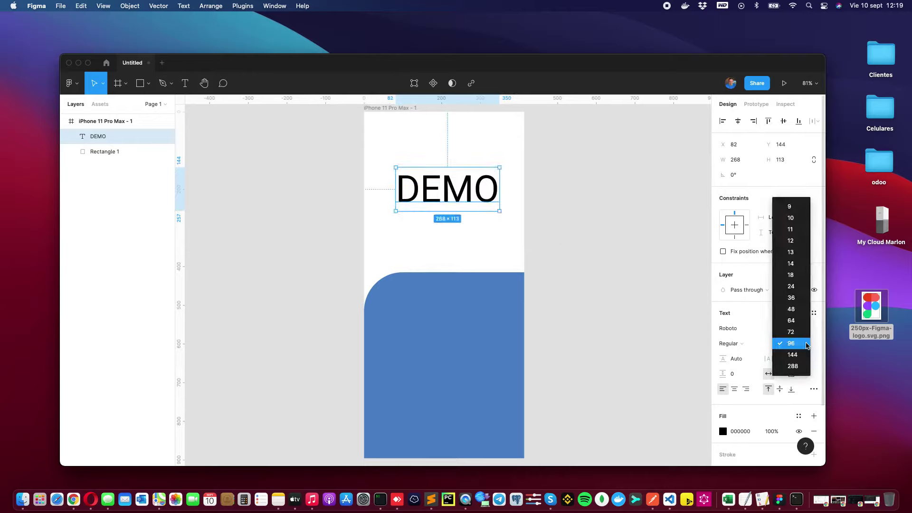
left_click(798, 300)
left_click(595, 234)
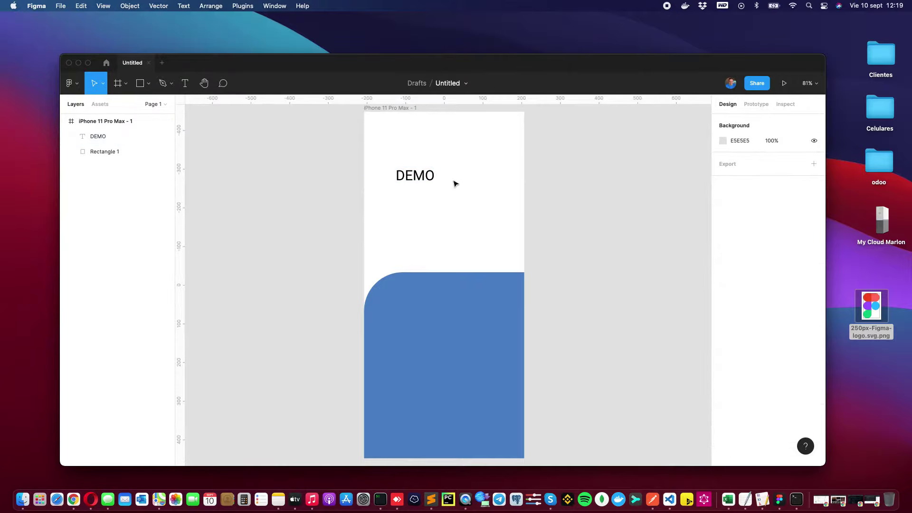
left_click_drag(413, 178, 442, 190)
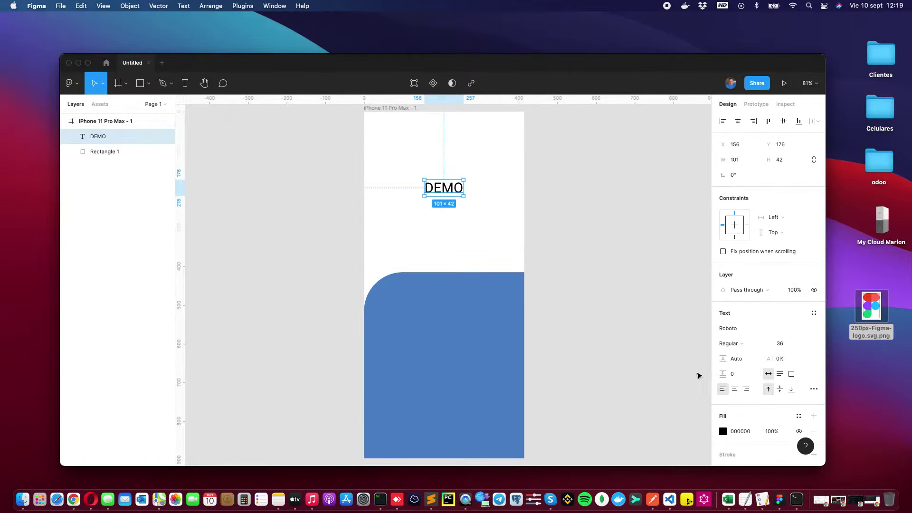
left_click(734, 389)
left_click(606, 270)
left_click(455, 190)
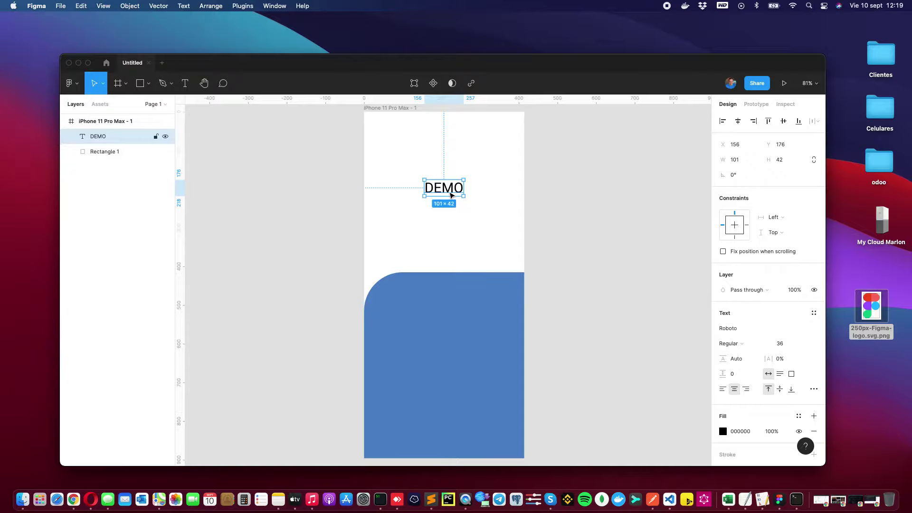
Step: Wrap DEMO in an auto layout frame filled with blue 5188C9
key("shift+a")
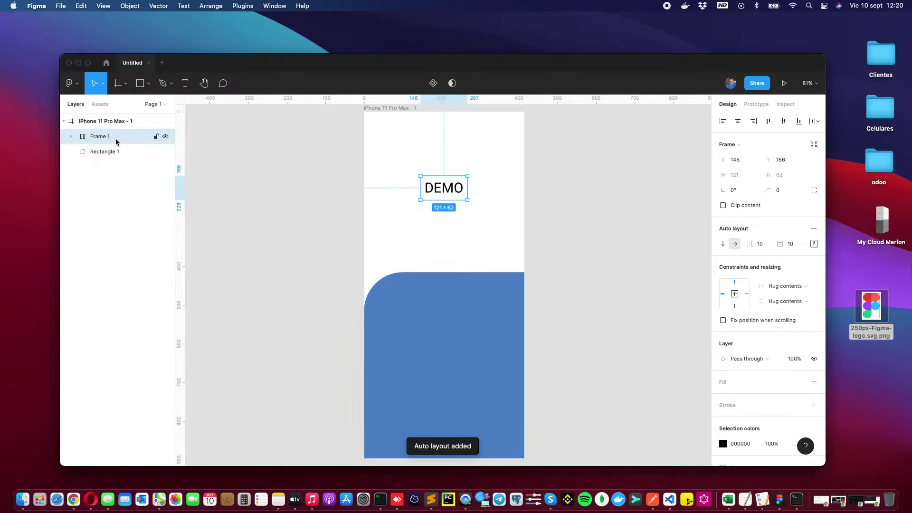
left_click(70, 137)
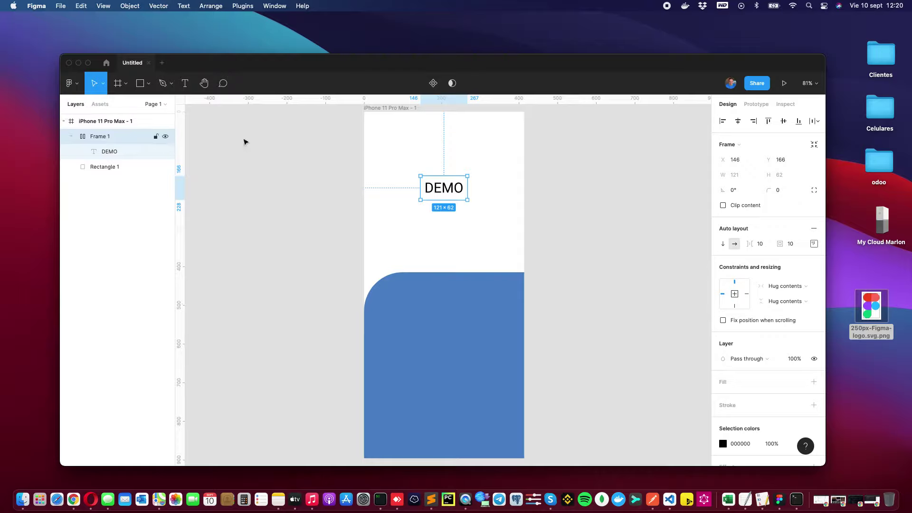
scroll(746, 395, "down", 3)
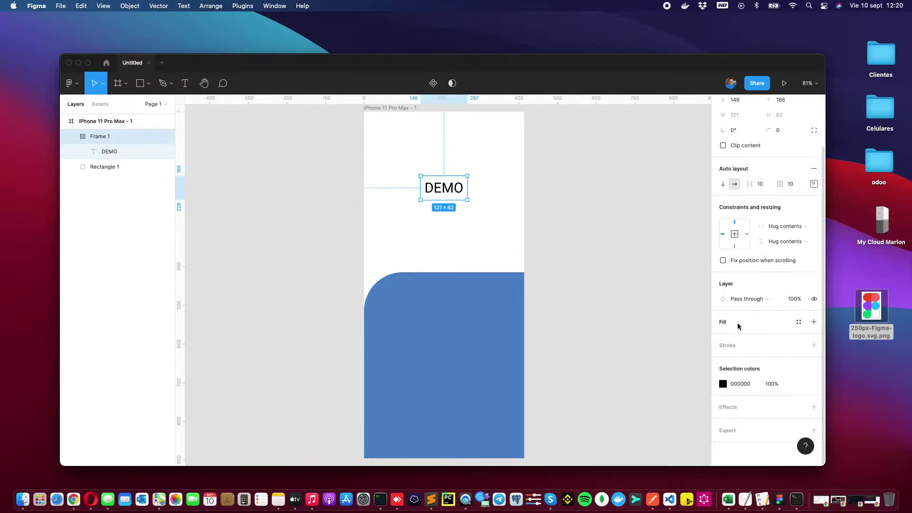
left_click(814, 323)
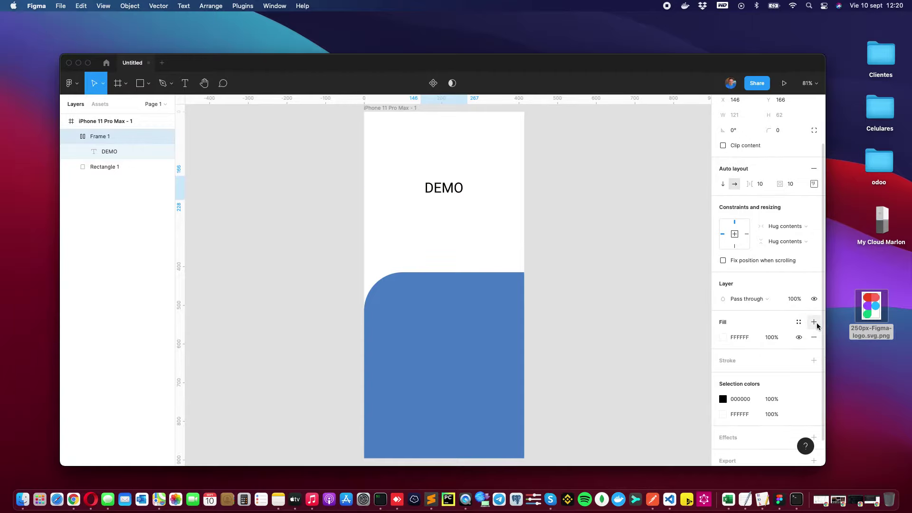
left_click(723, 338)
left_click(640, 264)
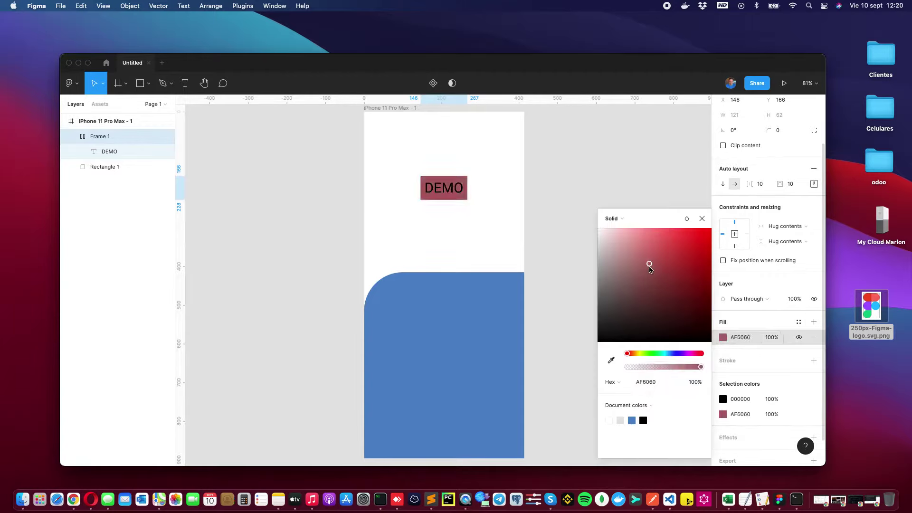
left_click(632, 421)
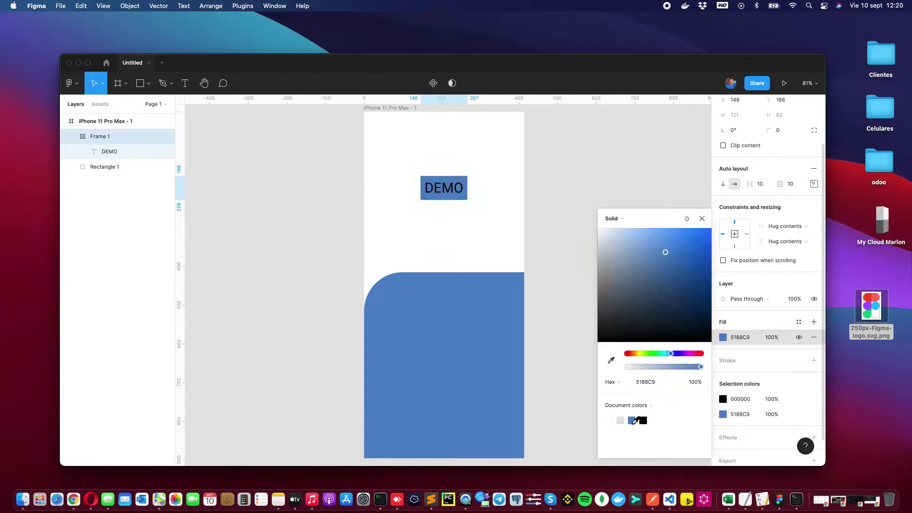
left_click(702, 219)
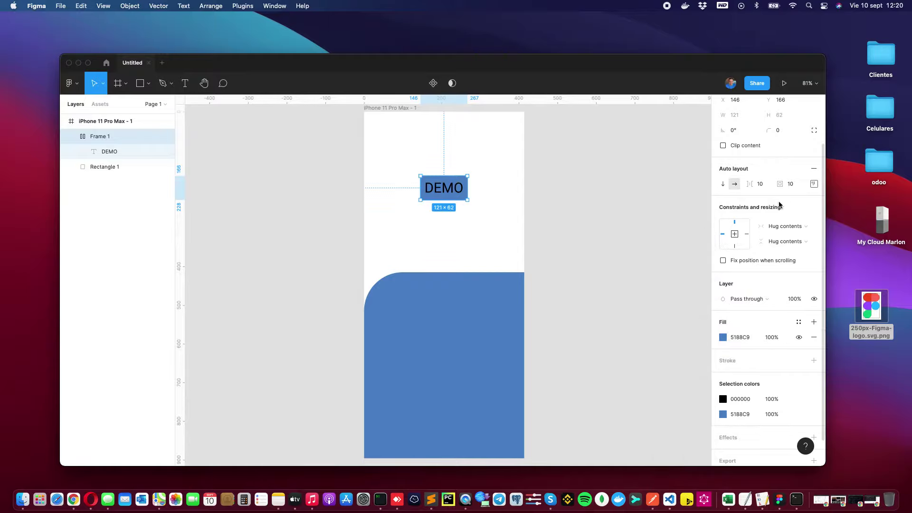
scroll(779, 205, "up", 3)
Step: Give the DEMO button a 10 corner radius and white FFFFFF lettering
left_click(781, 190)
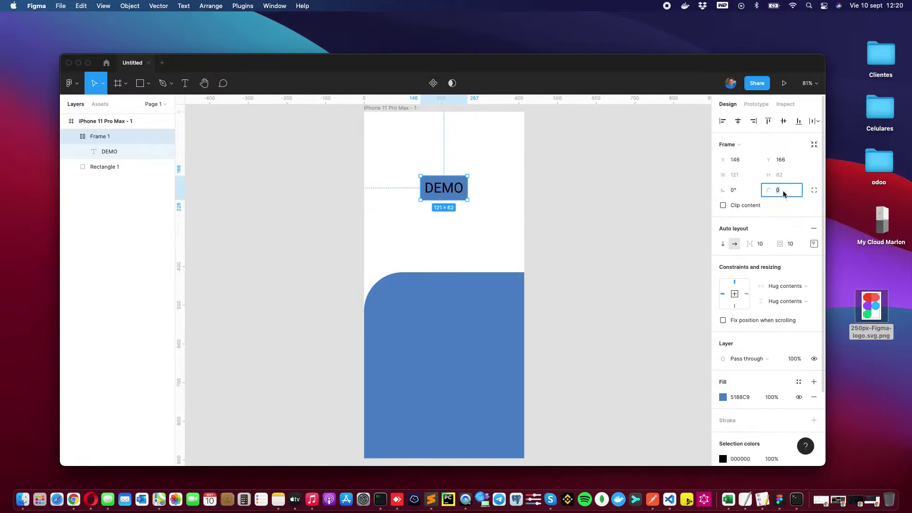
type("1")
left_click(610, 225)
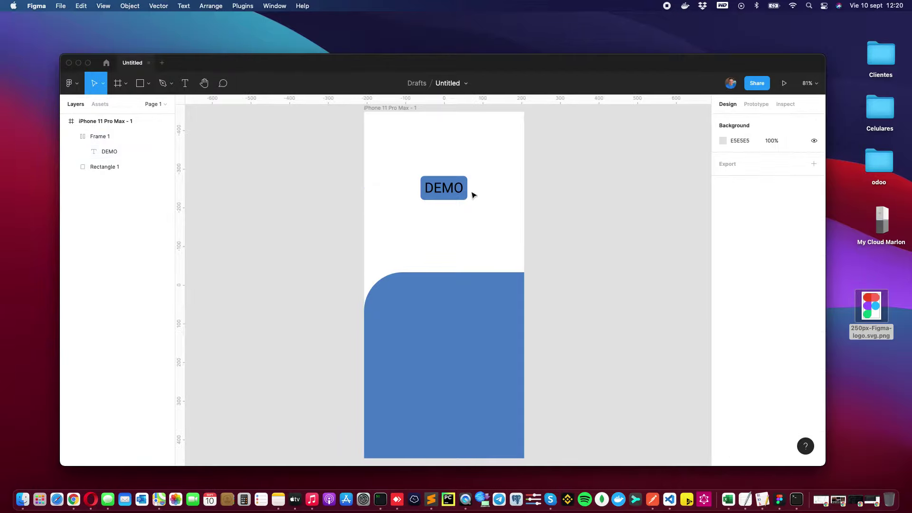
mouse_move(114, 136)
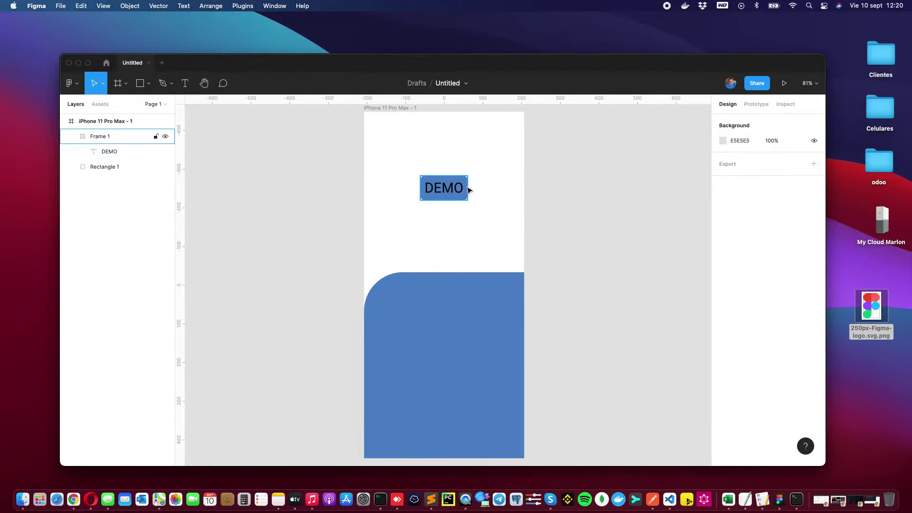
left_click(459, 190)
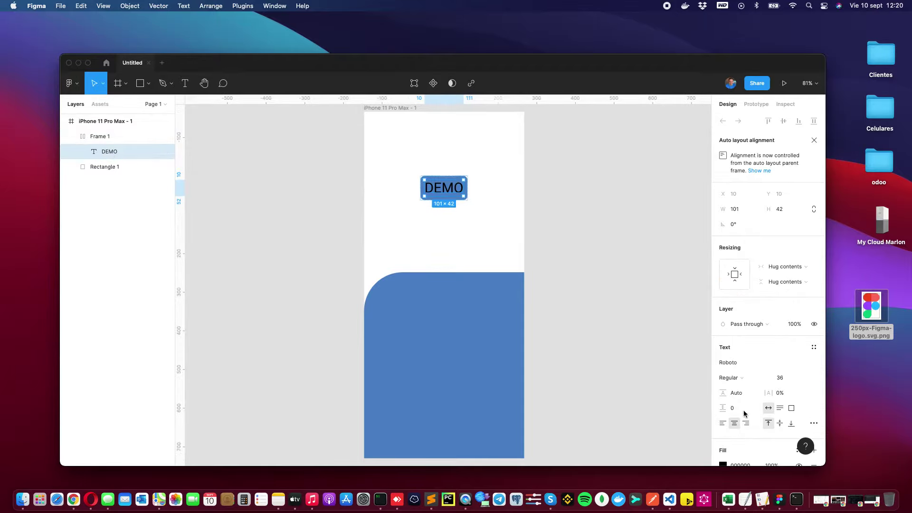
scroll(765, 361, "down", 3)
scroll(765, 361, "down", 1)
left_click(723, 362)
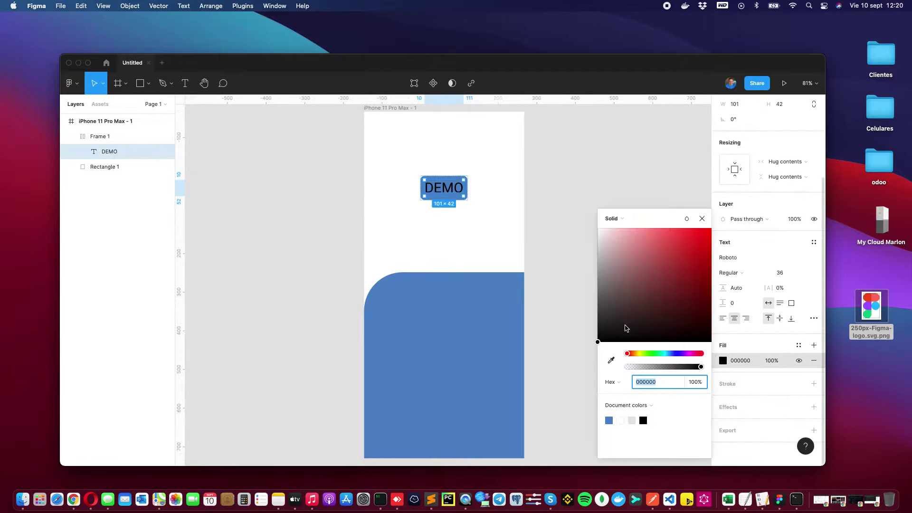
left_click_drag(627, 326, 578, 217)
left_click(702, 220)
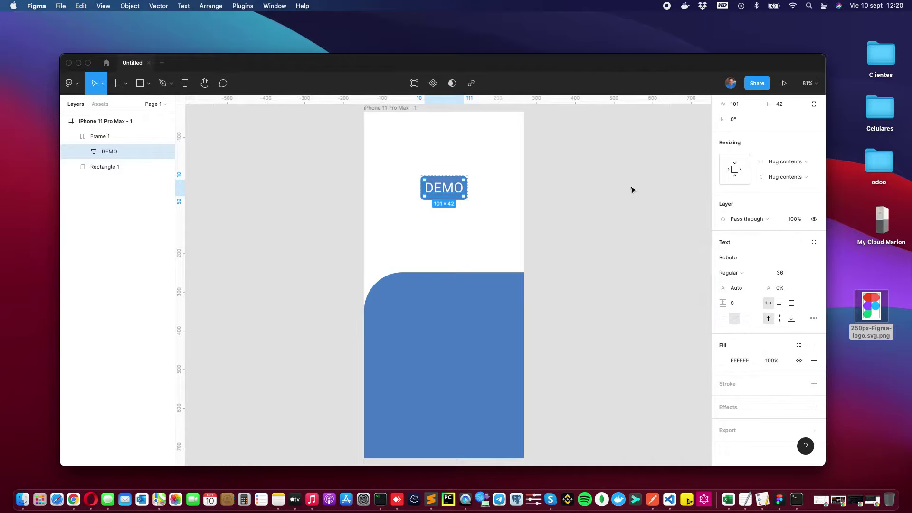
left_click(631, 189)
left_click(497, 288)
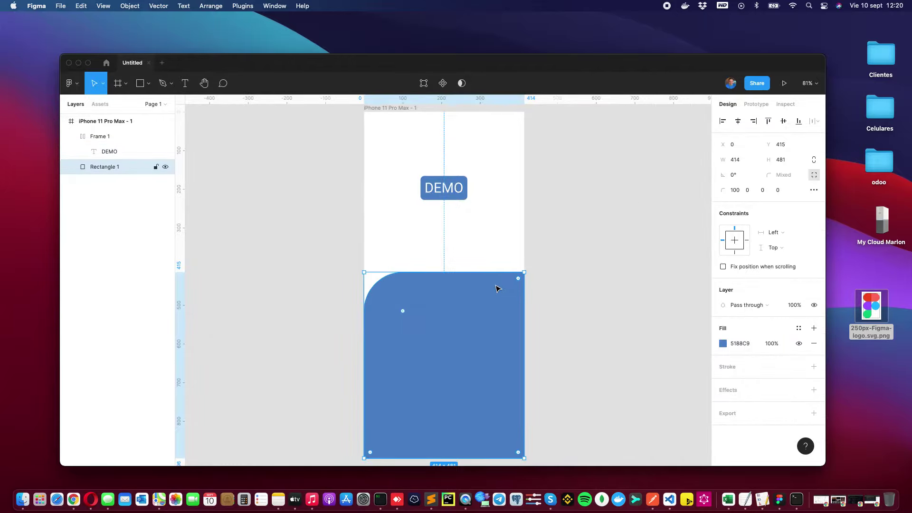
Step: Draw a 255×41 bar on the blue panel filled light grey E4E4E4
left_click(580, 284)
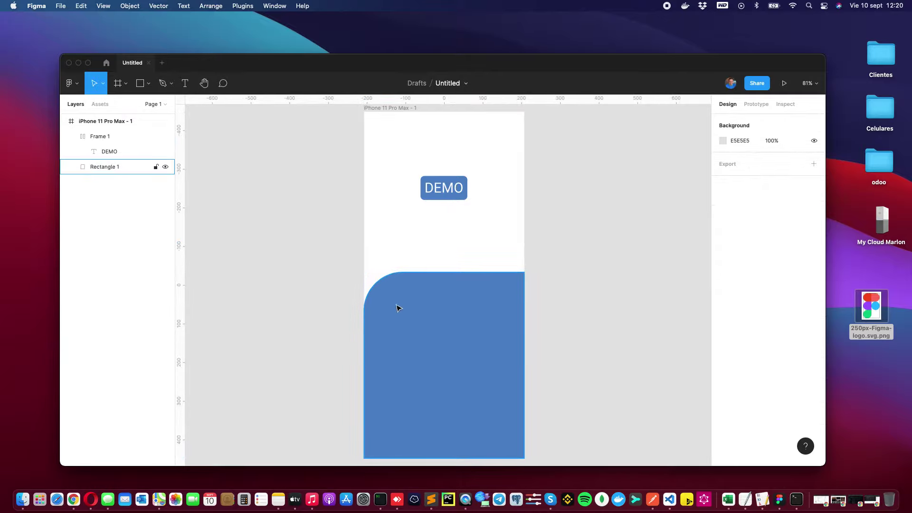
left_click(140, 83)
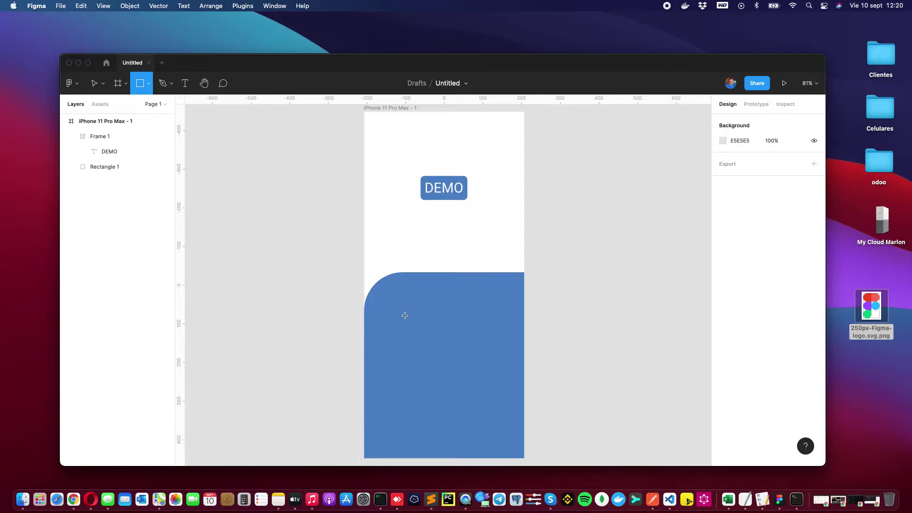
mouse_move(400, 313)
left_mouse_down()
mouse_move(499, 329)
mouse_move(481, 329)
left_mouse_up()
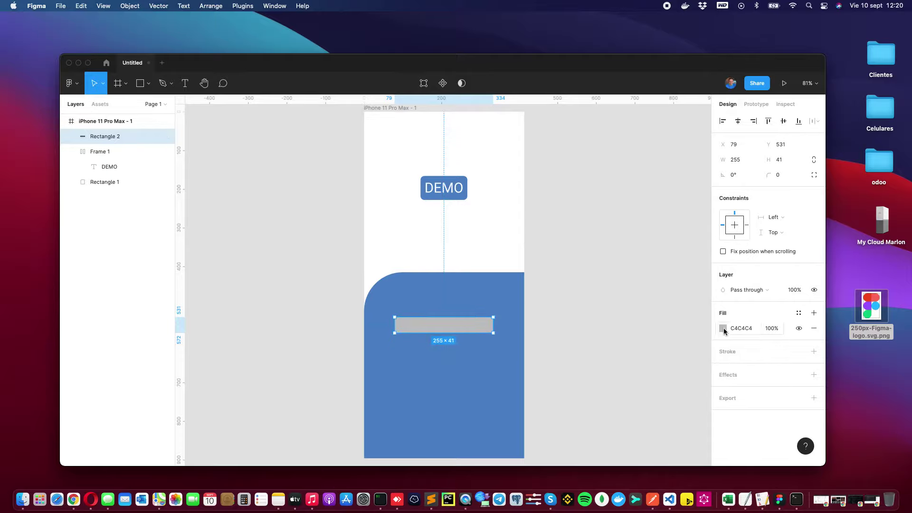
left_click(723, 328)
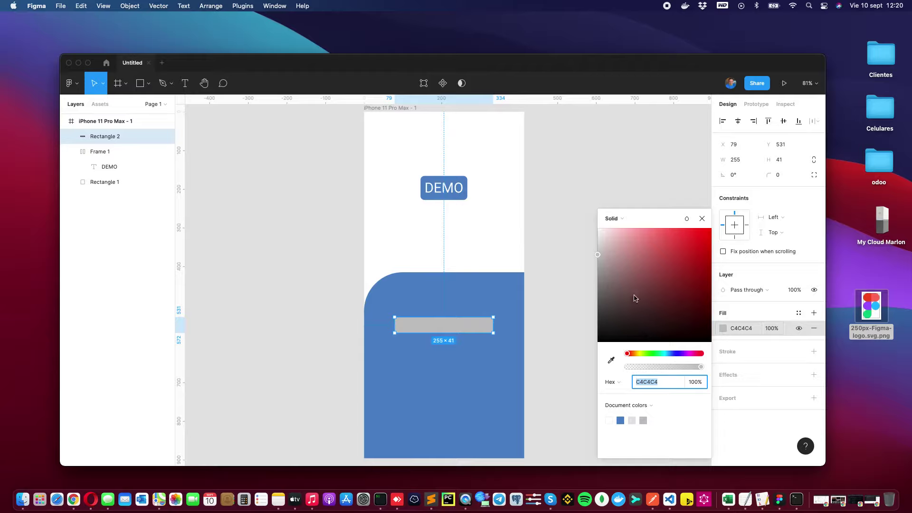
left_click_drag(600, 259, 597, 240)
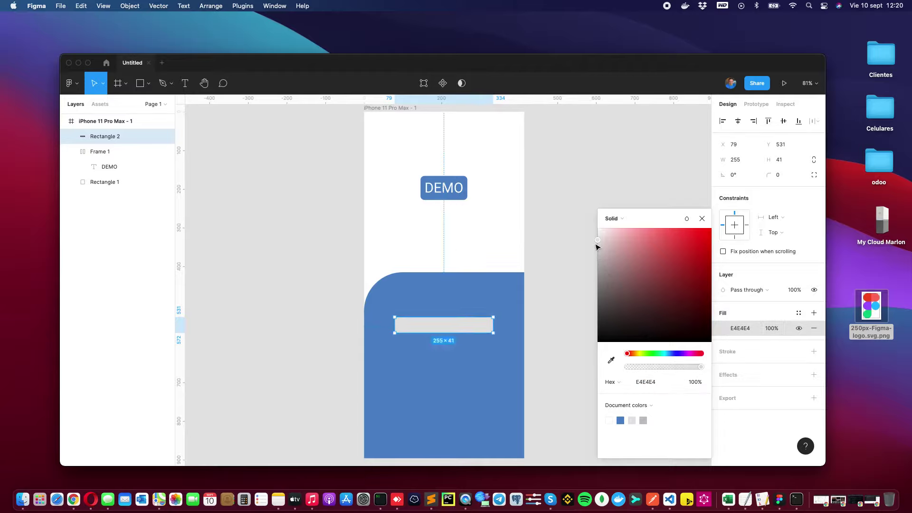
left_click(616, 174)
Step: Round the grey bar's corners with a radius of 10
left_click(480, 328)
left_click(786, 176)
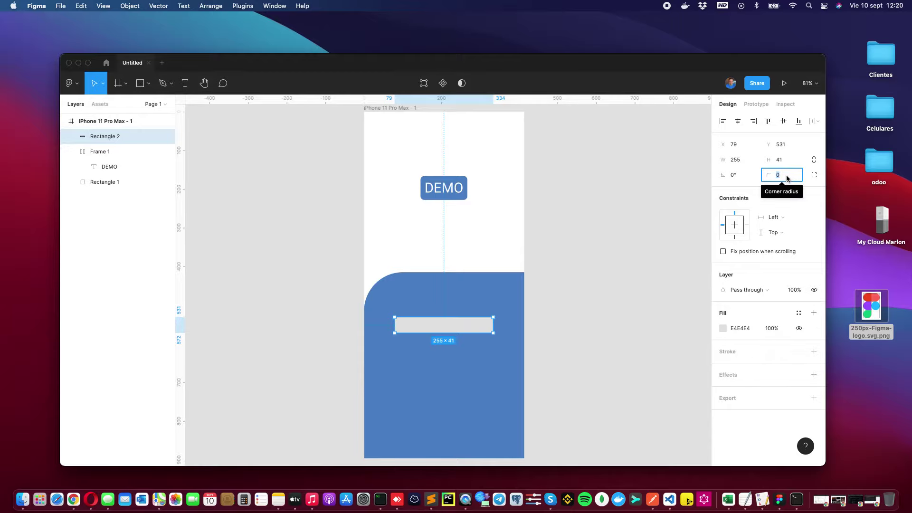
type("10")
left_click(610, 287)
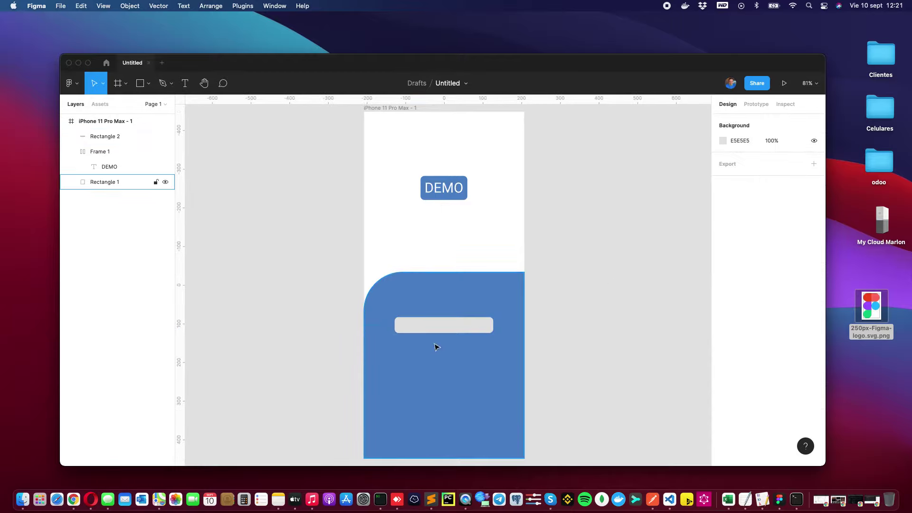
left_click(466, 330)
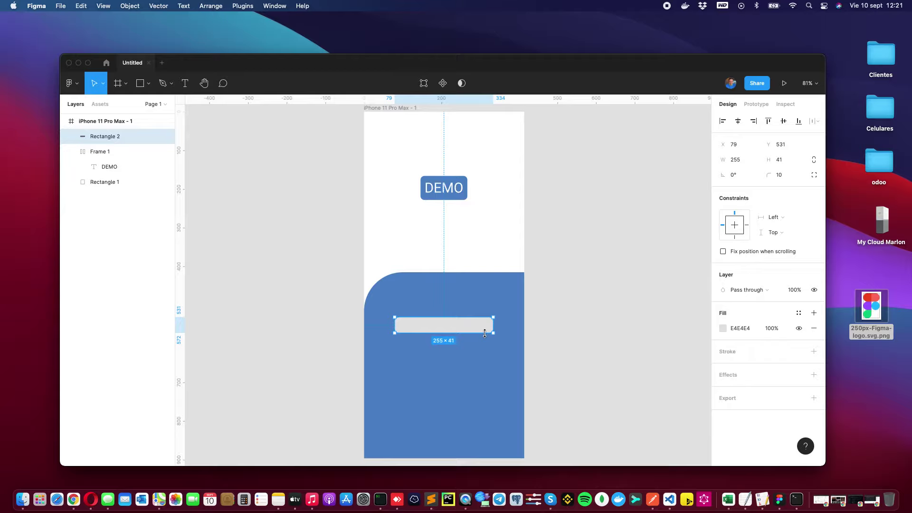
Step: Duplicate the grey field twice, stacking the copies evenly below it
key("super+c")
key("super+v")
left_click_drag(459, 328, 460, 363)
left_click(594, 333)
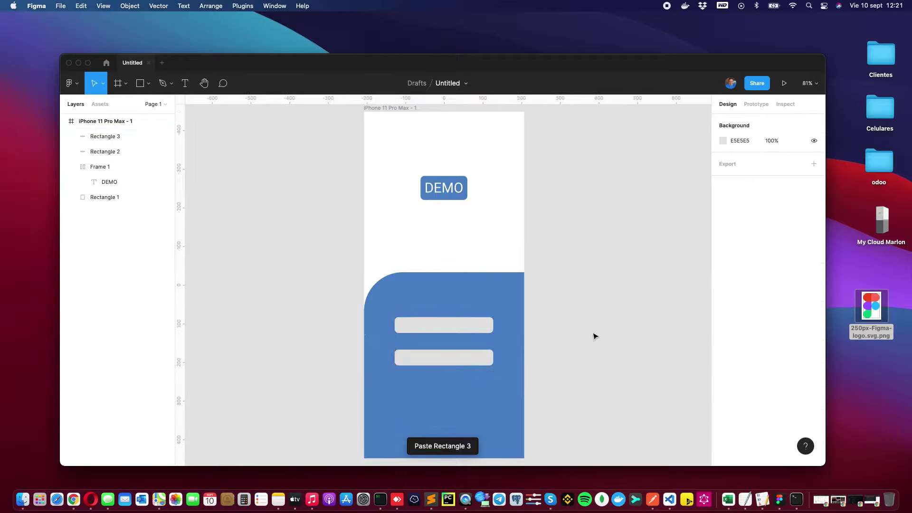
left_click_drag(472, 369, 472, 373)
left_click(595, 336)
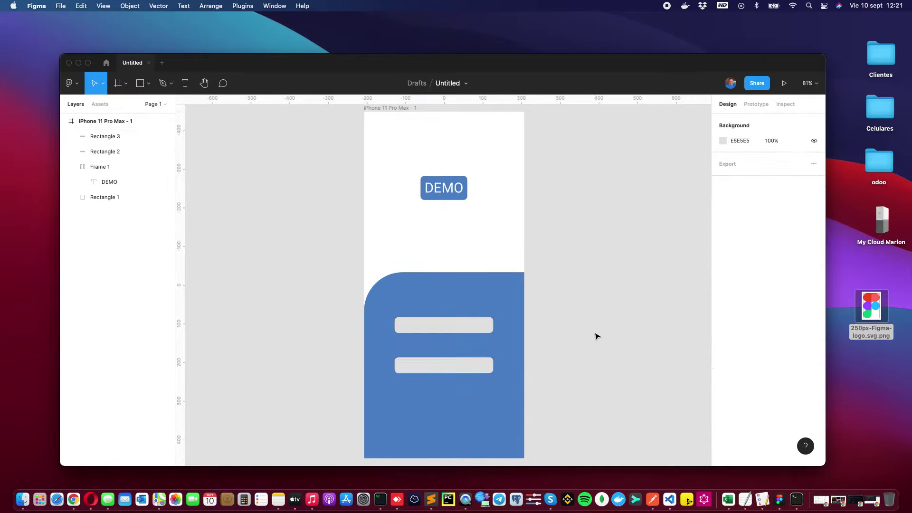
left_click(475, 367)
key("super+c")
key("super+v")
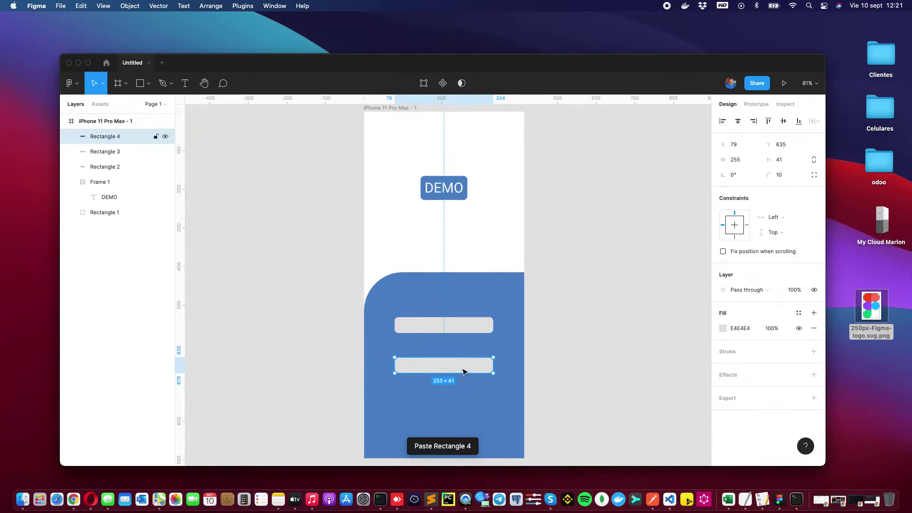
left_click_drag(462, 373, 463, 410)
left_click(591, 377)
Step: Recolour the lowest bar violet-blue 5451C9
left_click(485, 404)
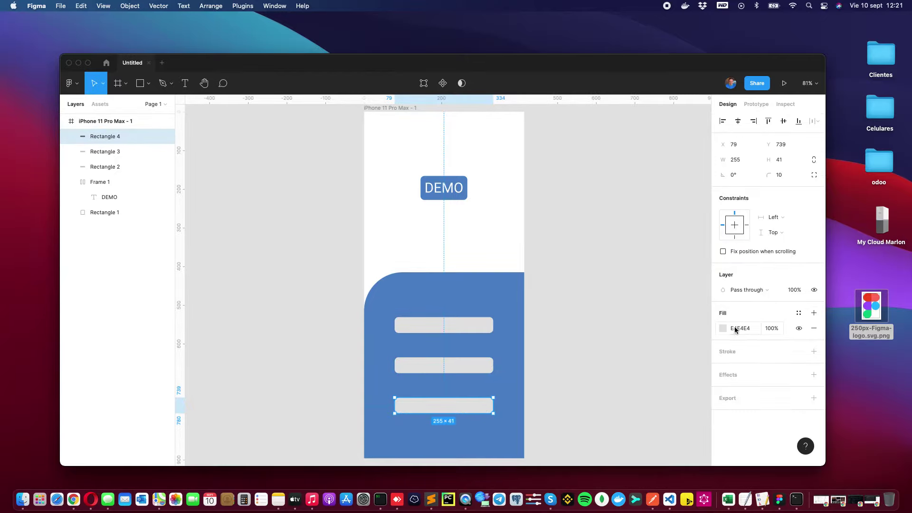
left_click(724, 328)
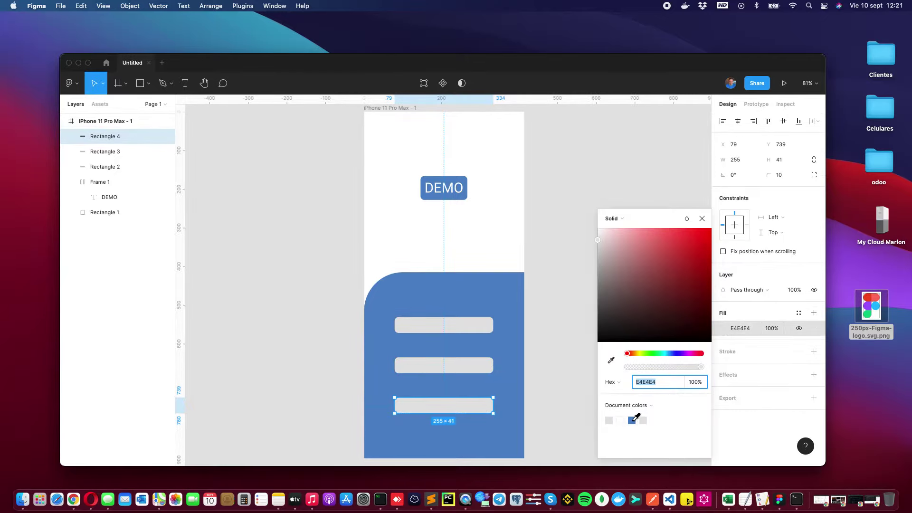
left_click(632, 421)
left_click_drag(671, 354, 678, 354)
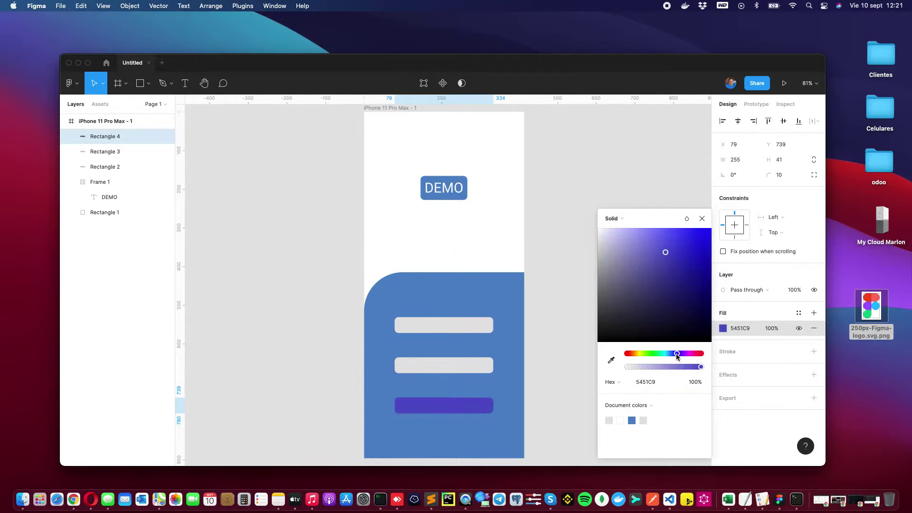
left_click(635, 189)
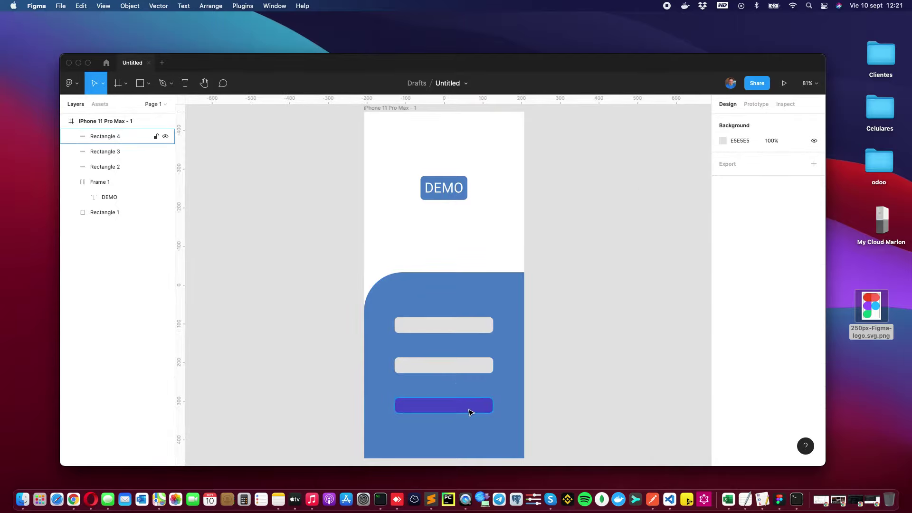
Step: Add an 'Entrar' text label inside the violet-blue button
left_click(188, 90)
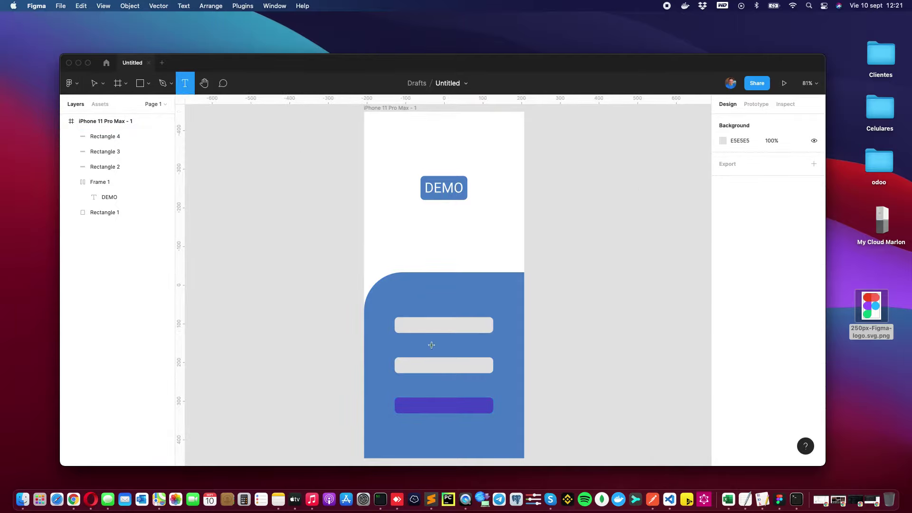
left_click(439, 403)
type("demo")
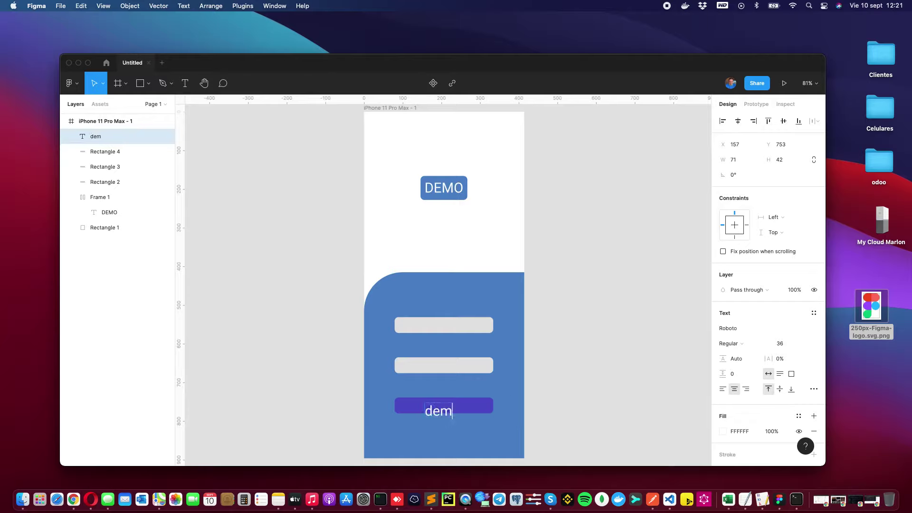
key("BackSpace")
key("BackSpace")
key("BackSpace")
type("Entrar")
Step: Set the Entrar label to size 14 and centre it on the button
left_click(791, 346)
left_click(806, 345)
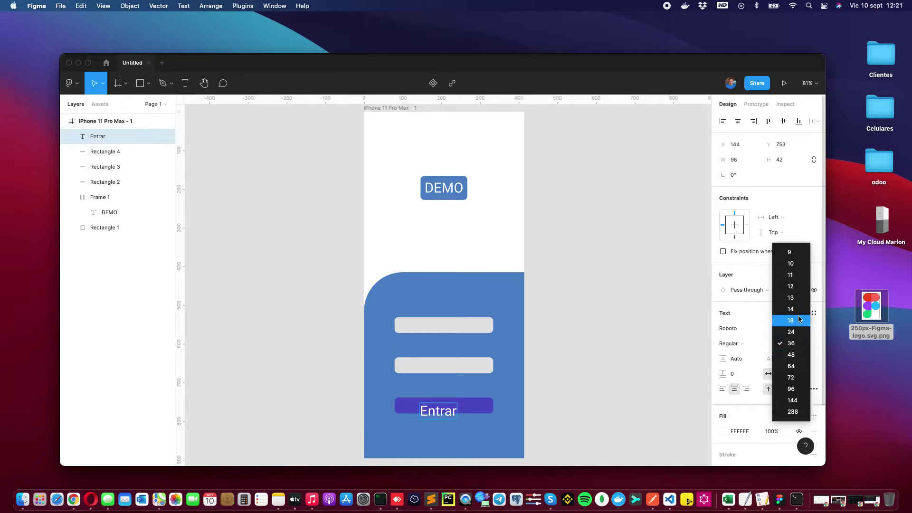
left_click(799, 314)
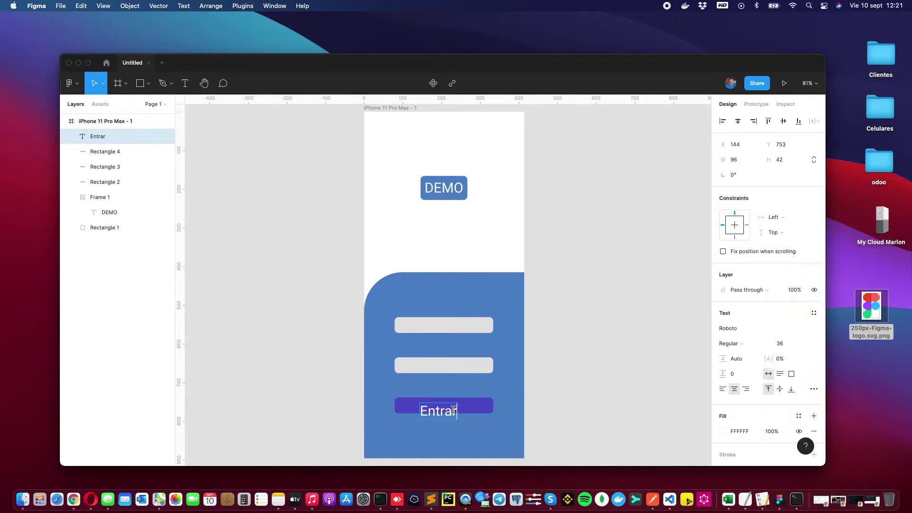
left_click(803, 343)
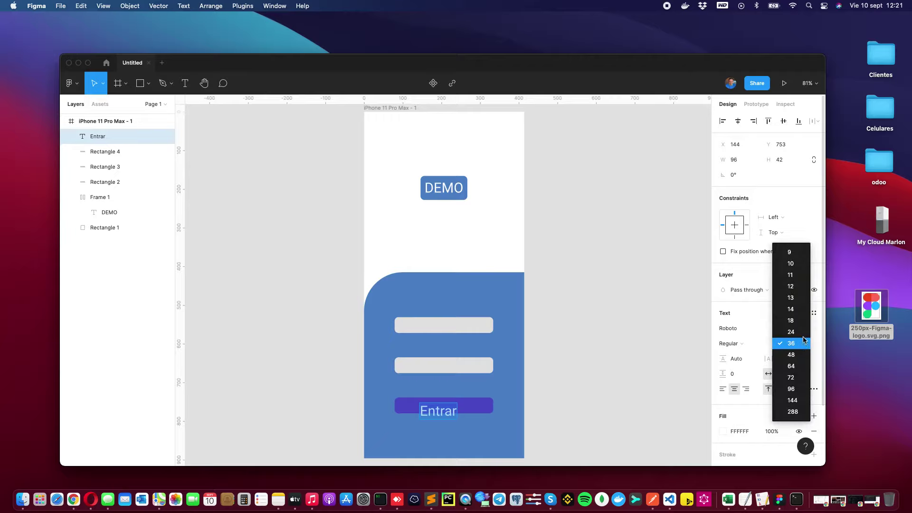
left_click(797, 316)
left_click_drag(433, 411, 445, 409)
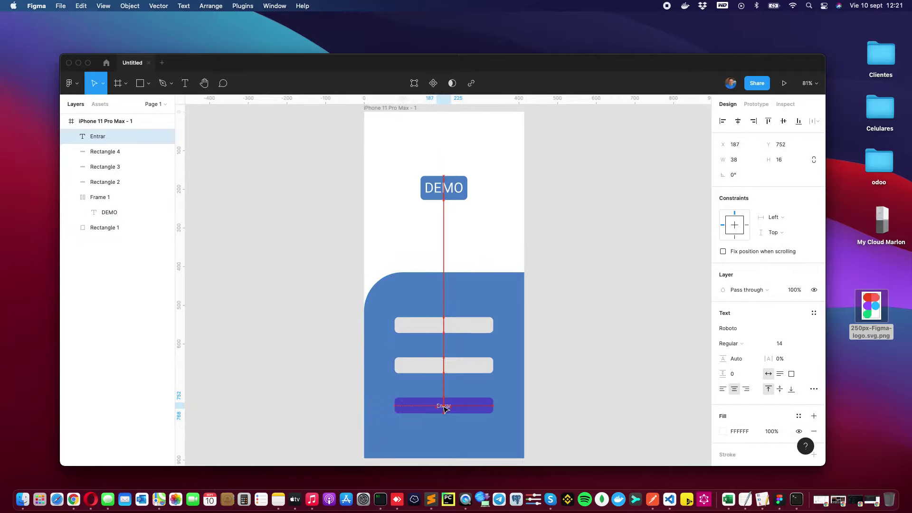
key("Escape")
left_click(481, 409)
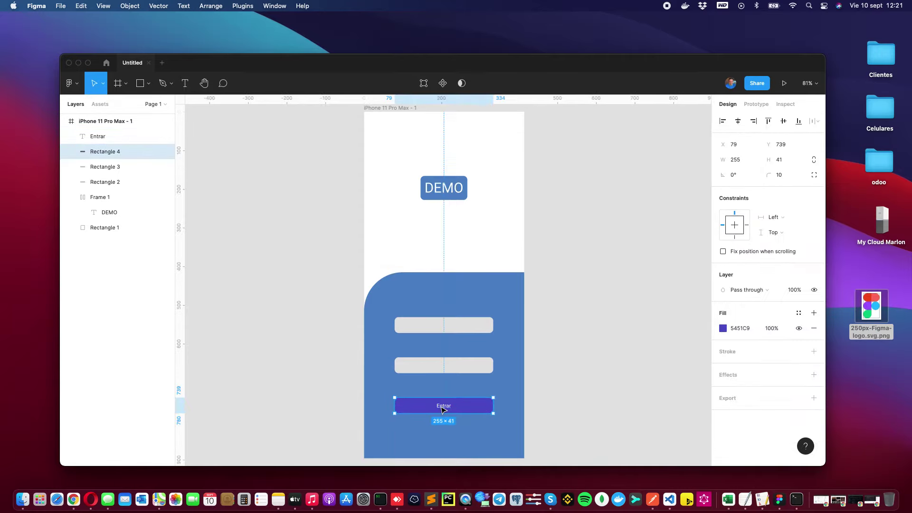
Step: Group the Entrar label with its rectangle as Group 1 and nudge it up
left_click(447, 410, "shift")
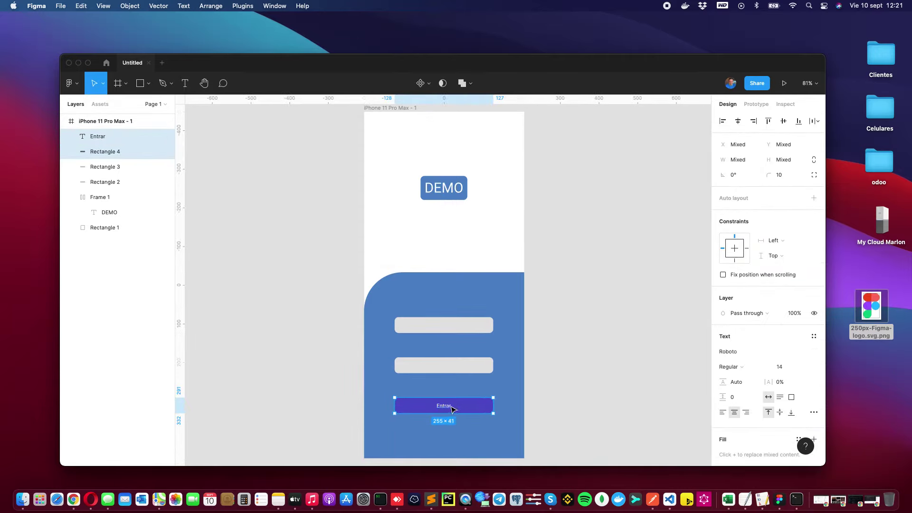
right_click(465, 406)
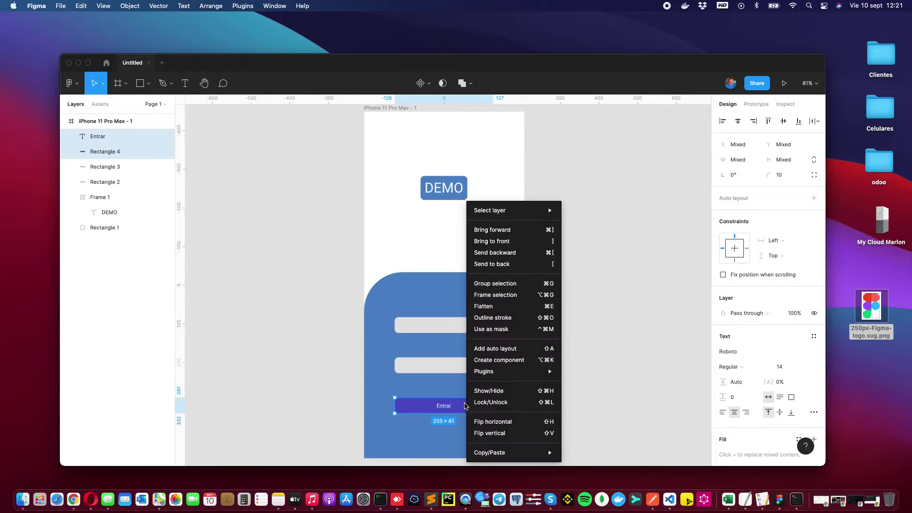
left_click(504, 284)
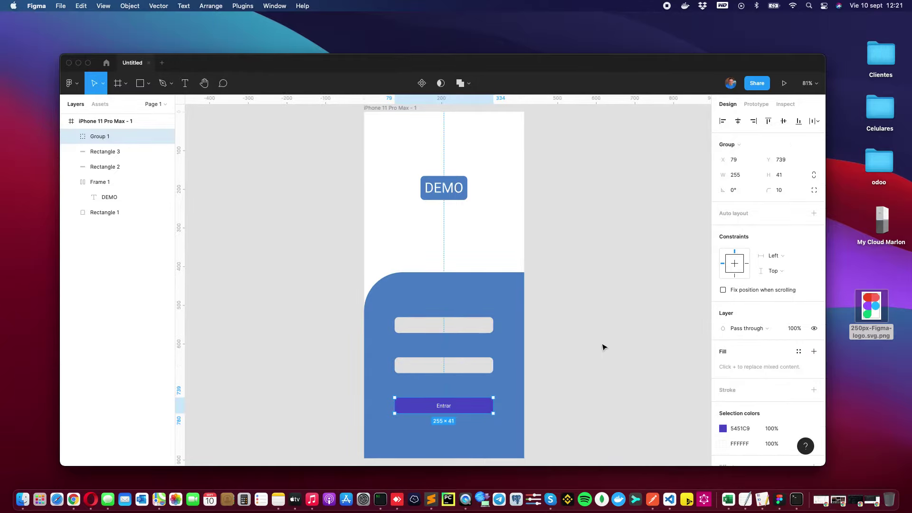
left_click(600, 340)
left_click(467, 405)
left_click_drag(465, 410, 465, 405)
left_click(567, 373)
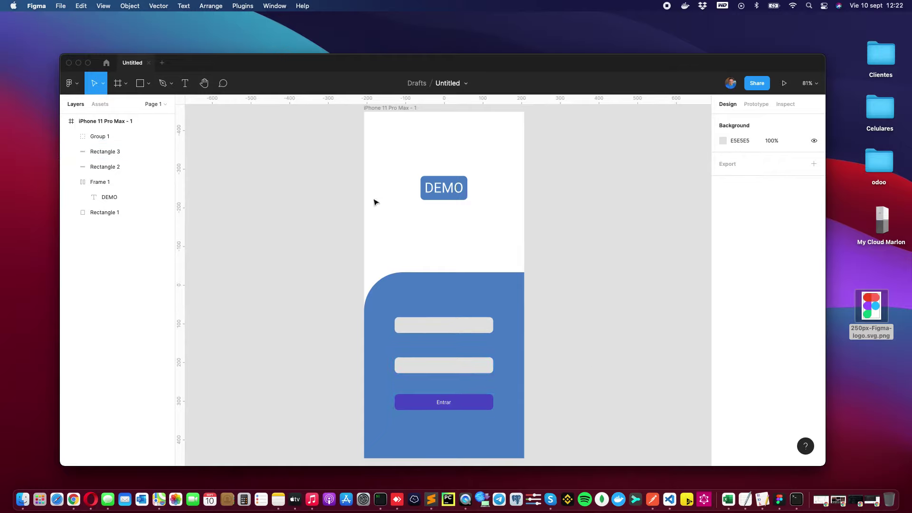
Step: Drop the Figma logo PNG onto the phone frame, then delete the distorted resized copy
left_click_drag(870, 311, 412, 223)
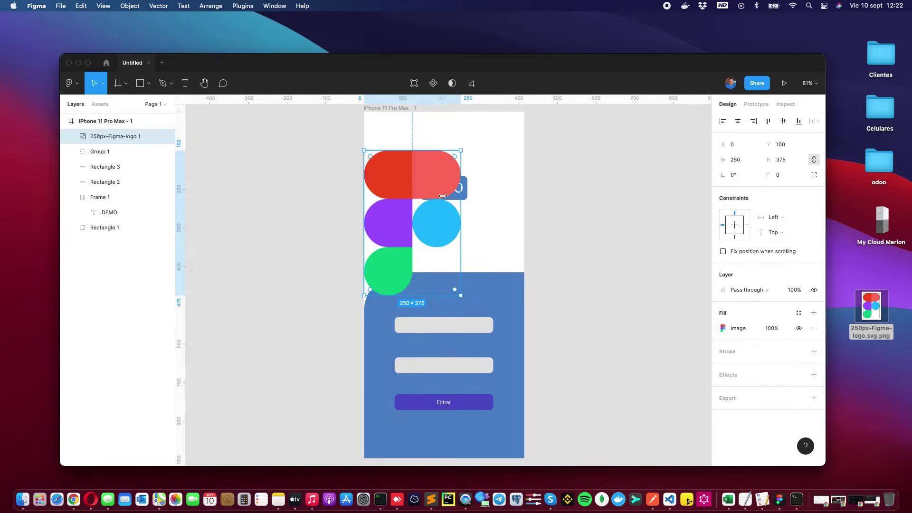
left_click_drag(460, 150, 394, 205)
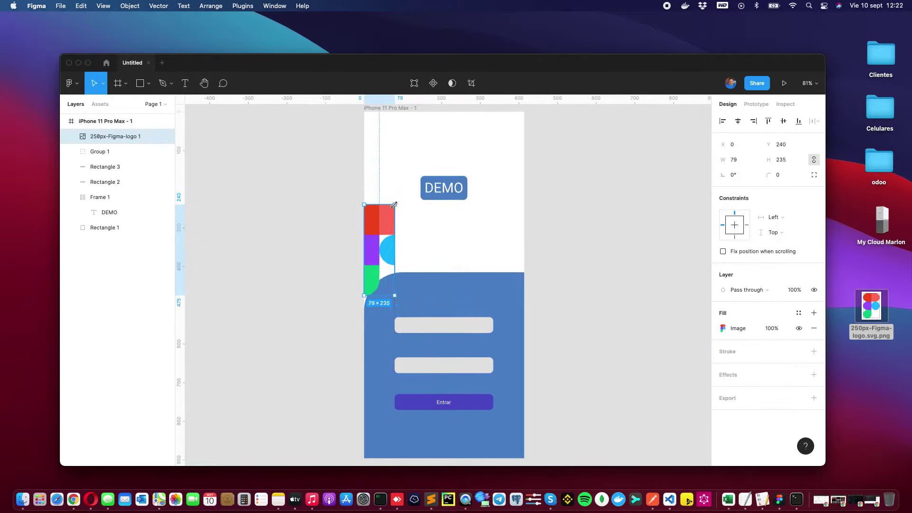
left_click(407, 221)
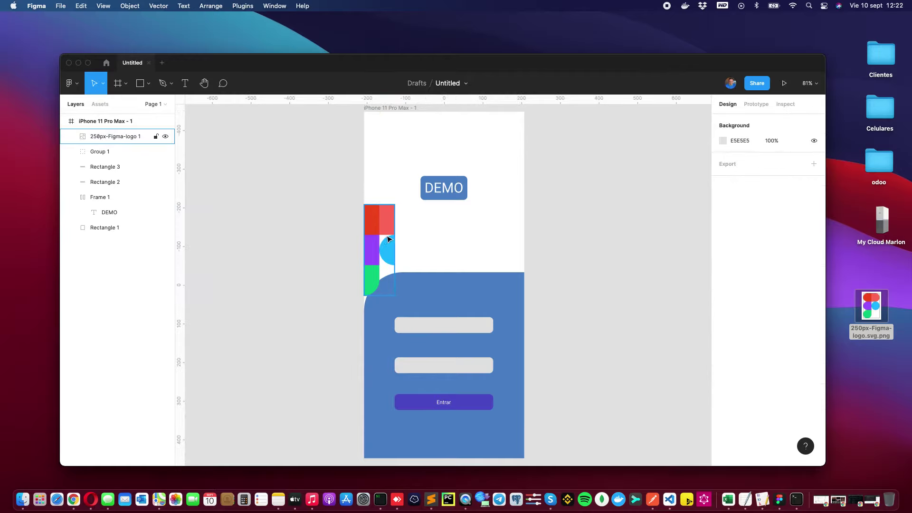
left_click_drag(385, 236, 482, 225)
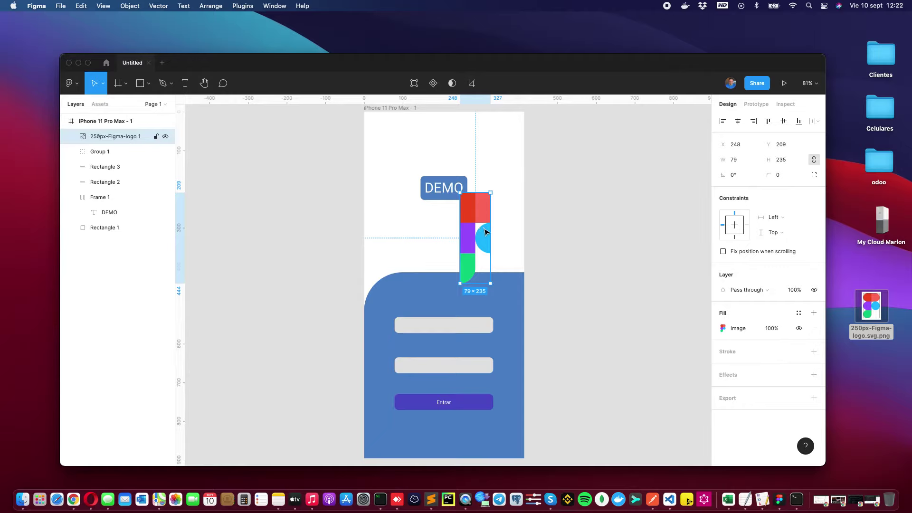
left_click(639, 218)
left_click(490, 230)
key("Delete")
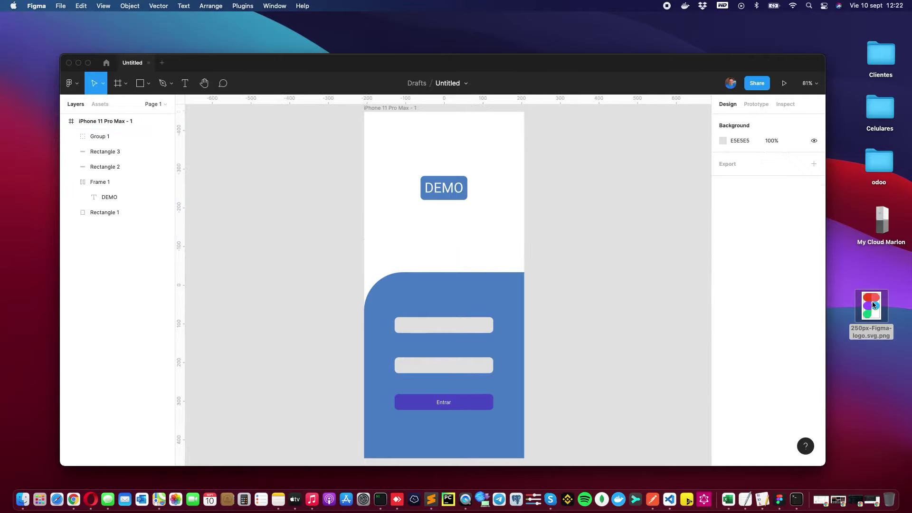
Step: Re-add the Figma logo, shrink it proportionally and place it below DEMO
left_click_drag(865, 314, 439, 245)
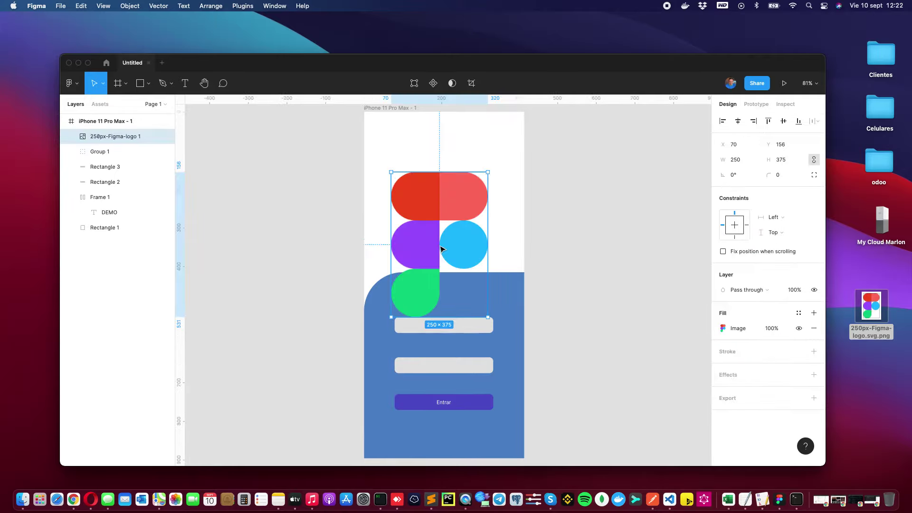
left_click(466, 218)
mouse_move(488, 172)
left_mouse_down()
mouse_move(434, 218)
mouse_move(480, 200)
left_mouse_up()
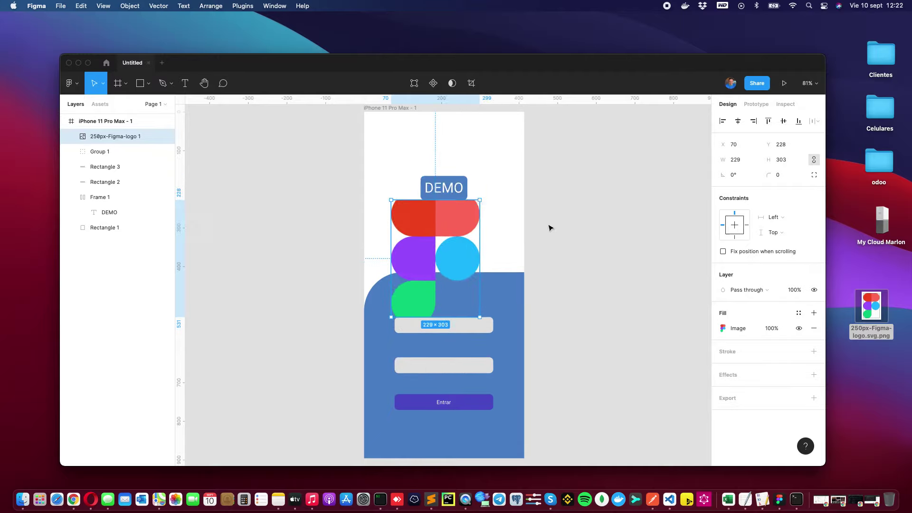
key("super+z")
key("super+z")
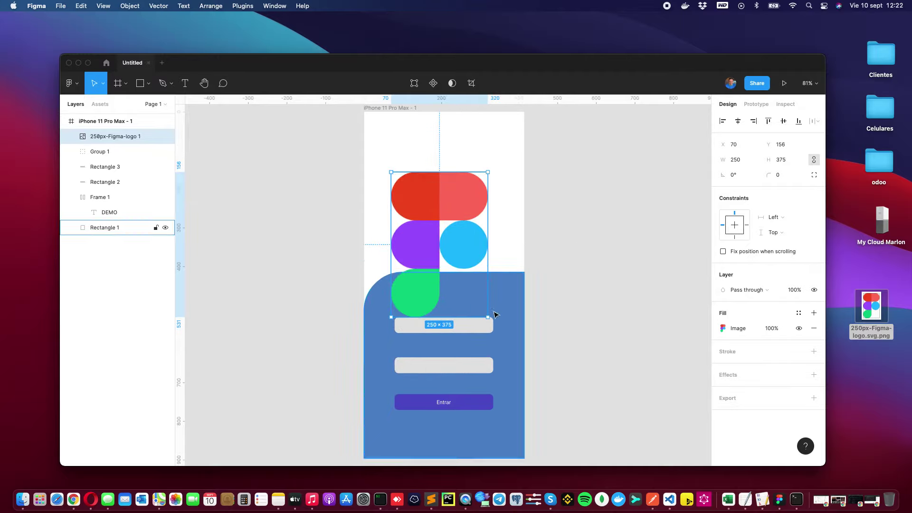
left_click_drag(487, 317, 433, 235)
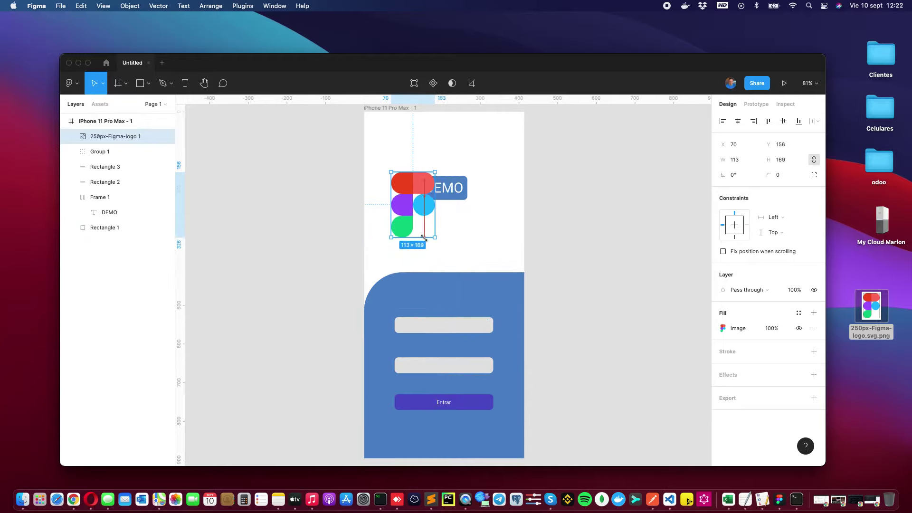
mouse_move(408, 205)
left_mouse_down()
mouse_move(443, 232)
mouse_move(444, 220)
left_mouse_up()
Step: Raise the DEMO label and settle the logo just beneath it
left_click_drag(452, 188, 451, 156)
left_click_drag(448, 209, 447, 202)
left_click(584, 236)
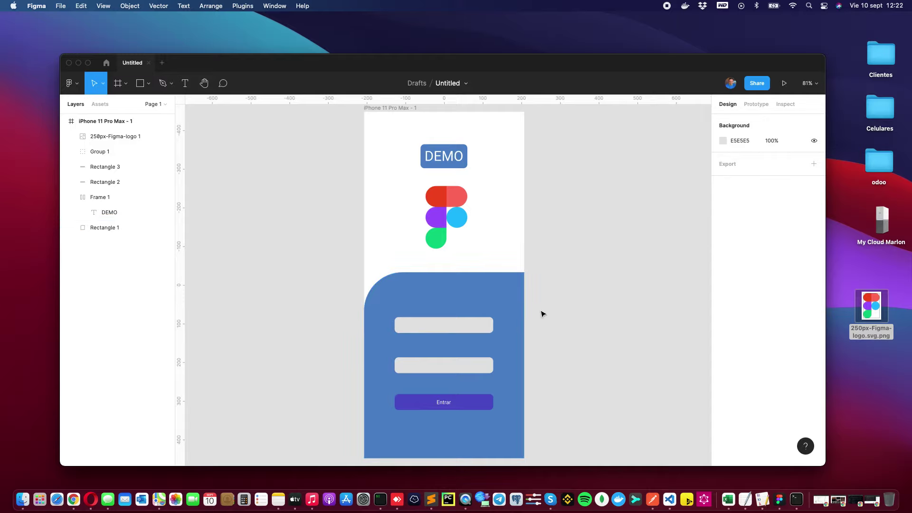
left_click(185, 84)
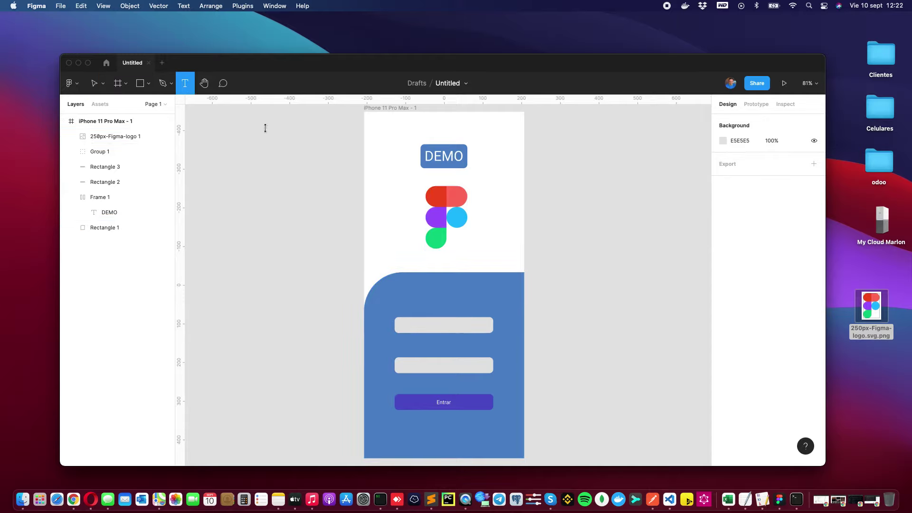
Step: Type 'email' in the top input field and set it to font size 14
left_click(415, 325)
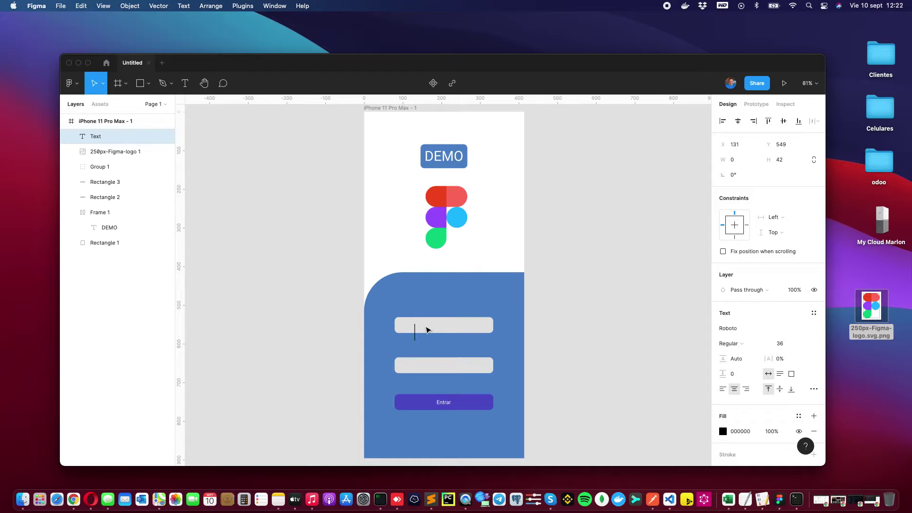
type("email")
left_click(806, 345)
left_click(688, 331)
left_click(419, 332)
double_click(418, 335)
left_click(798, 344)
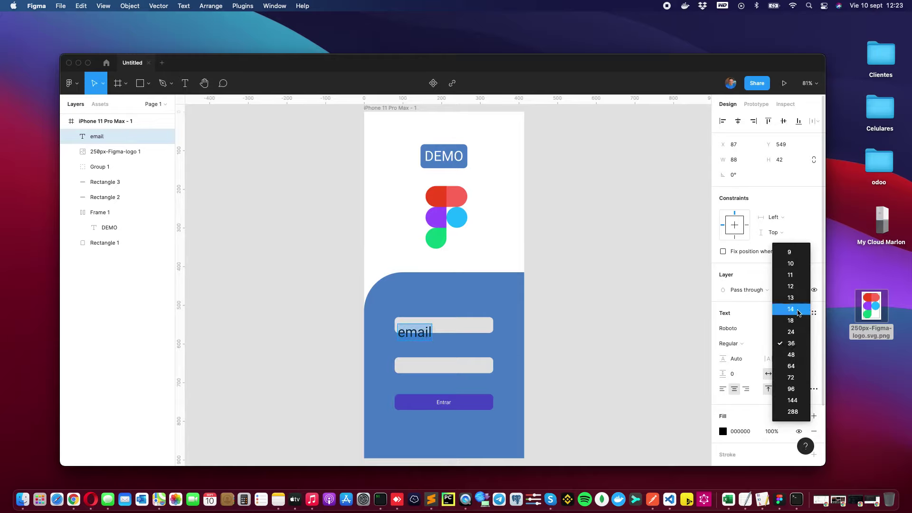
left_click(798, 310)
Step: Move the email placeholder to the field's left edge and colour it grey (696262)
left_click_drag(418, 329, 411, 328)
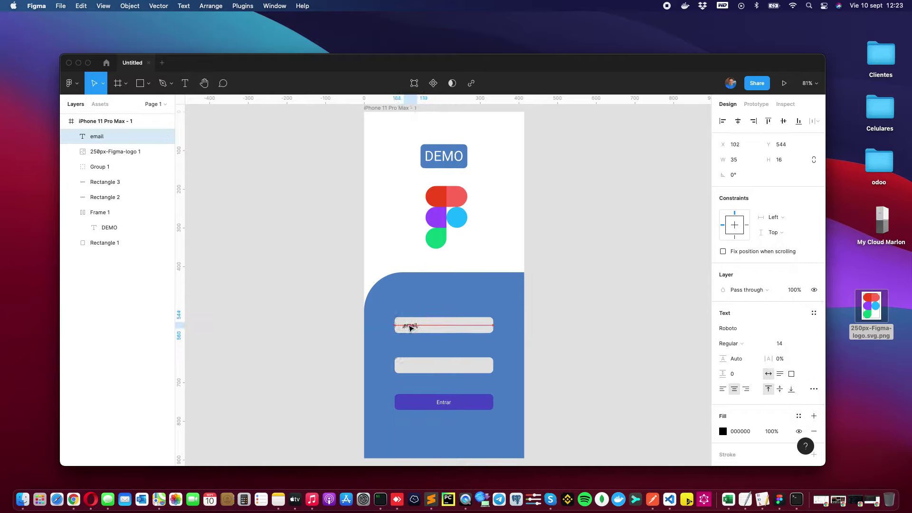
left_click_drag(411, 327, 404, 327)
key("shift+Right")
key("shift+Right")
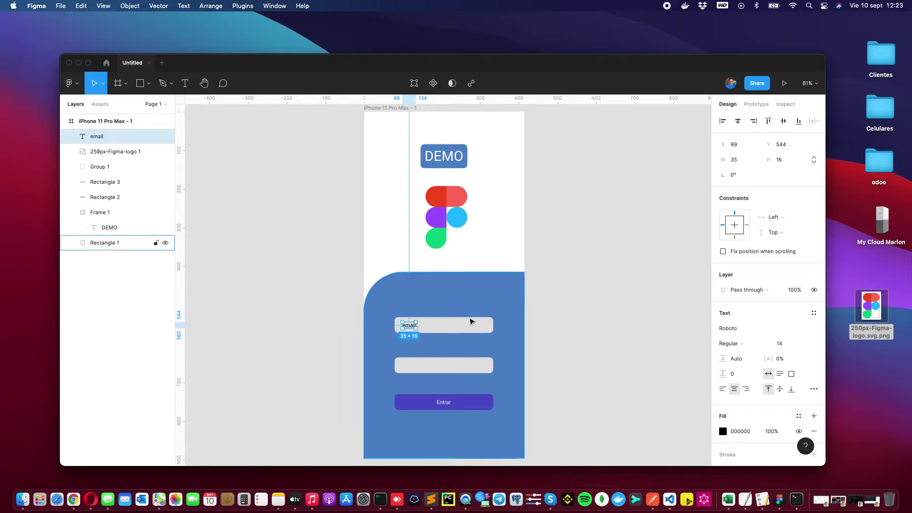
left_click(723, 432)
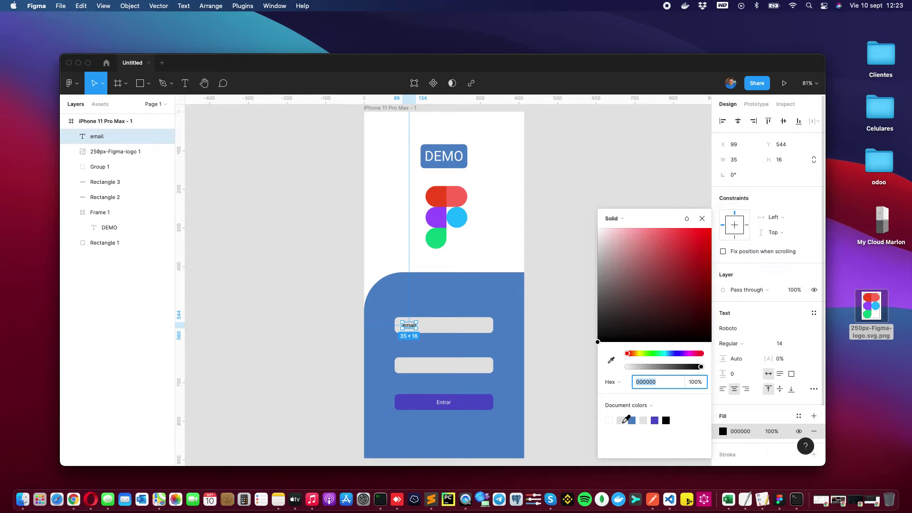
left_click_drag(632, 315, 603, 284)
left_click(607, 163)
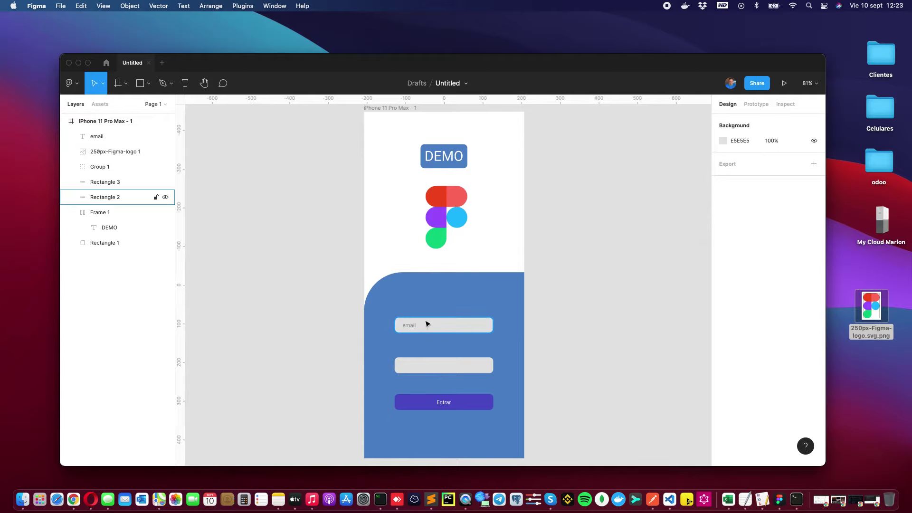
Step: Duplicate the email placeholder into the second field and reword it to 'Password'
left_click(408, 325)
key("ctrl+c")
key("ctrl+v")
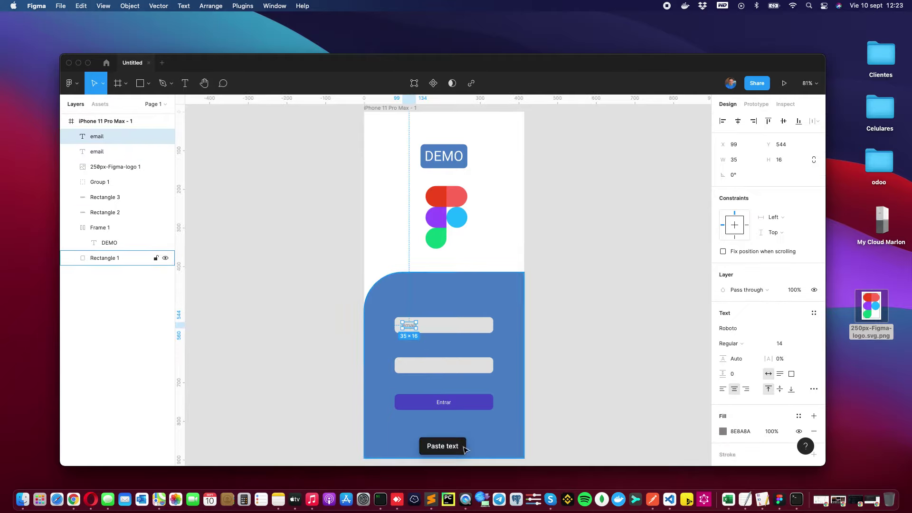
left_click_drag(412, 327, 410, 367)
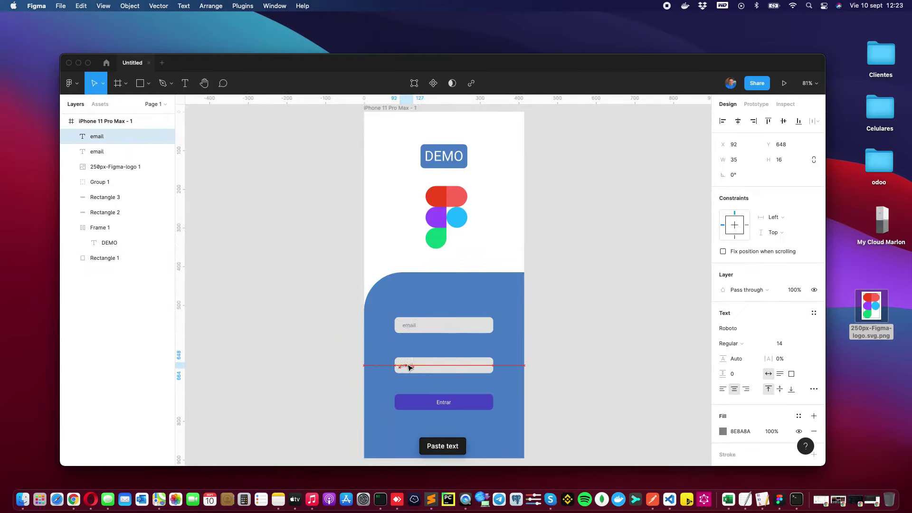
double_click(405, 367)
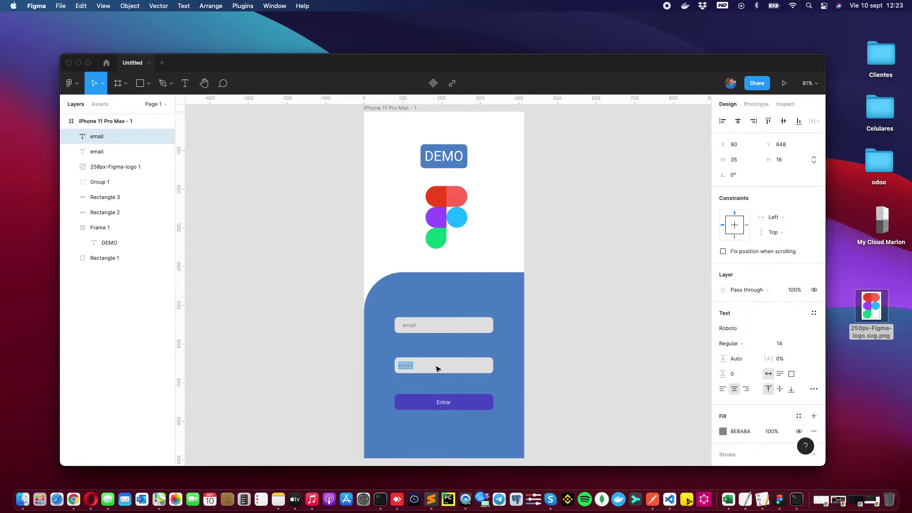
type("Password")
key("Escape")
left_click_drag(403, 369, 404, 369)
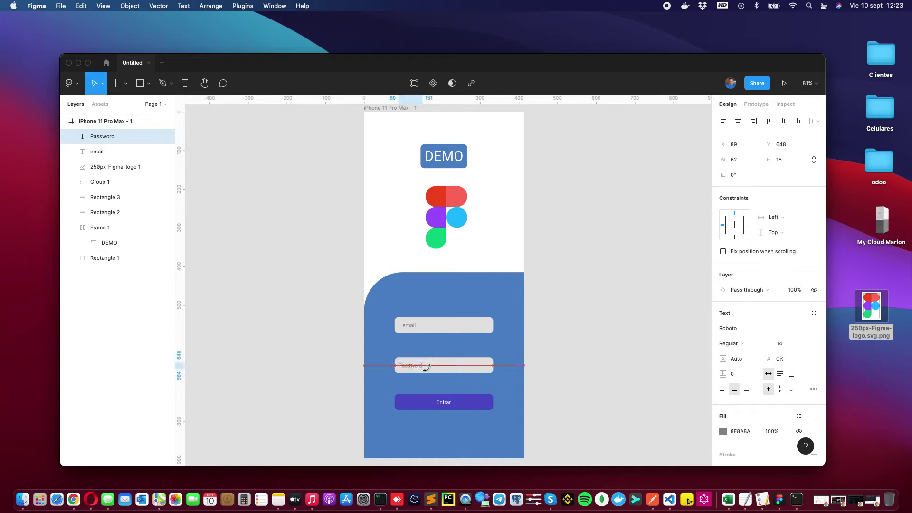
left_click(639, 345)
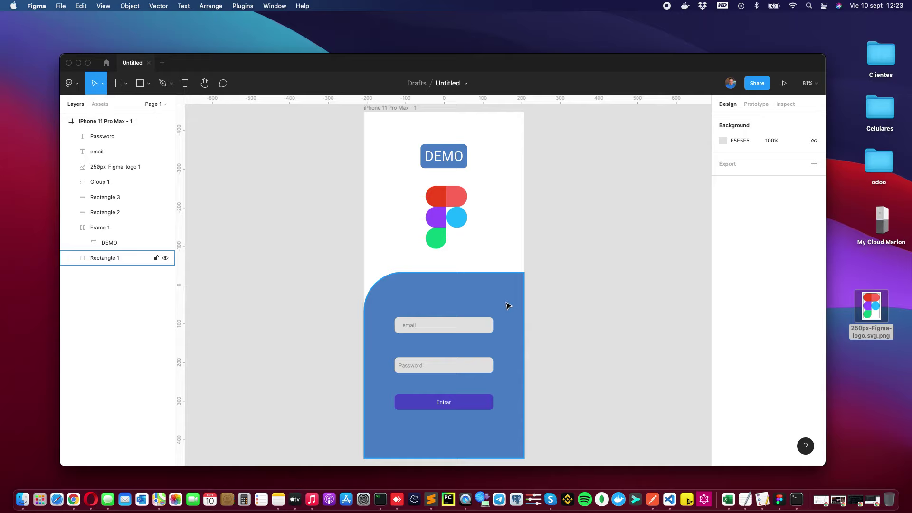
Step: Add an iPhone 11 Pro Max frame and position it left of the login screen
left_click(122, 89)
left_click(121, 105)
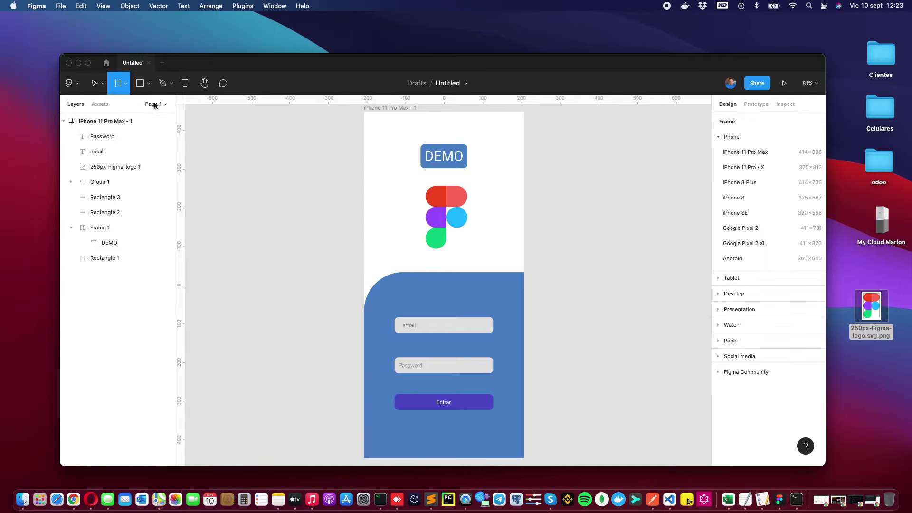
left_click(340, 241)
left_click(596, 230)
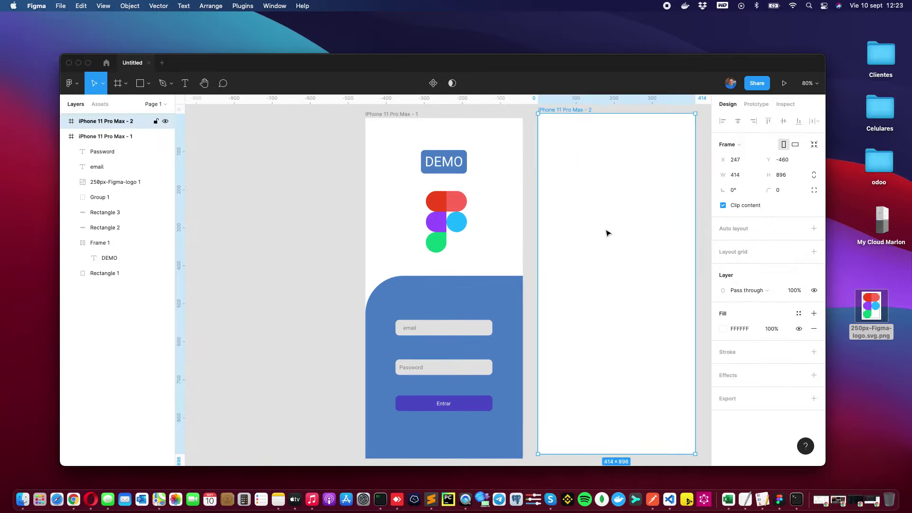
left_click_drag(633, 283, 285, 283)
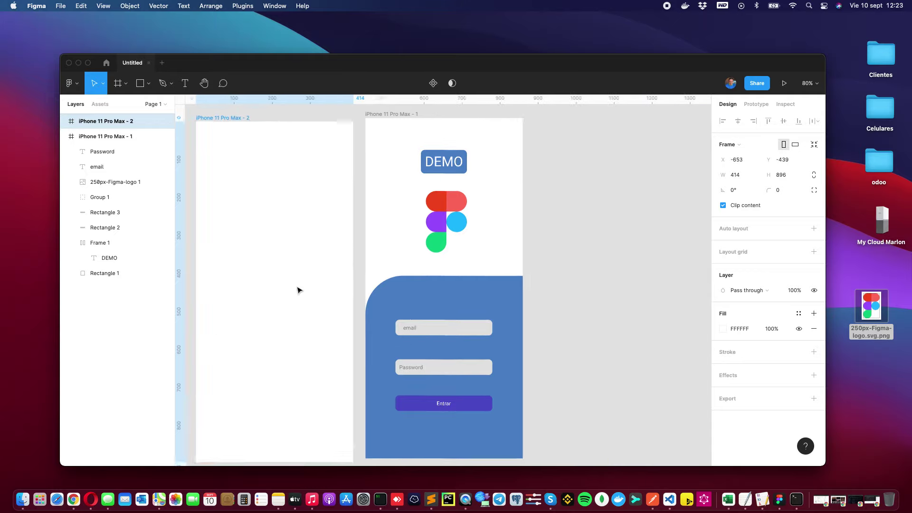
left_click(633, 262)
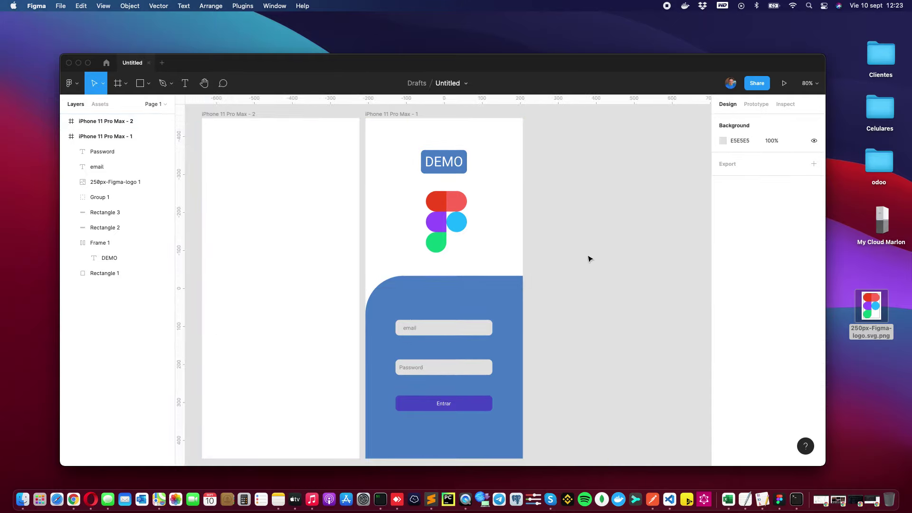
left_click_drag(581, 259, 667, 256)
Step: Fill the new frame with the blue document colour 5188C9
left_click(424, 246)
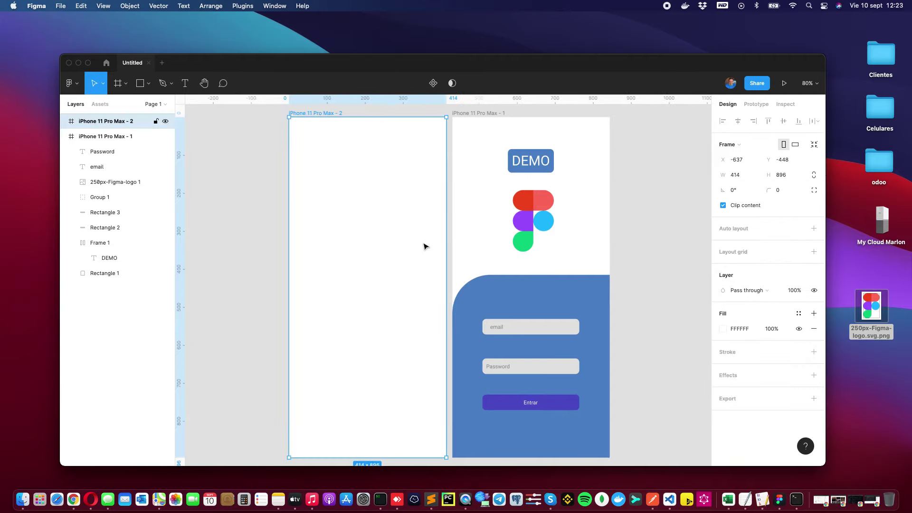
left_click(725, 329)
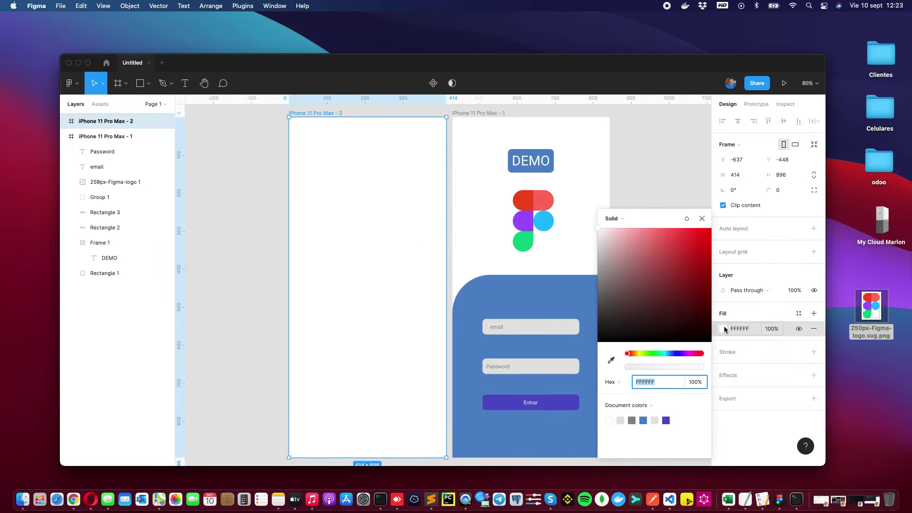
left_click(645, 420)
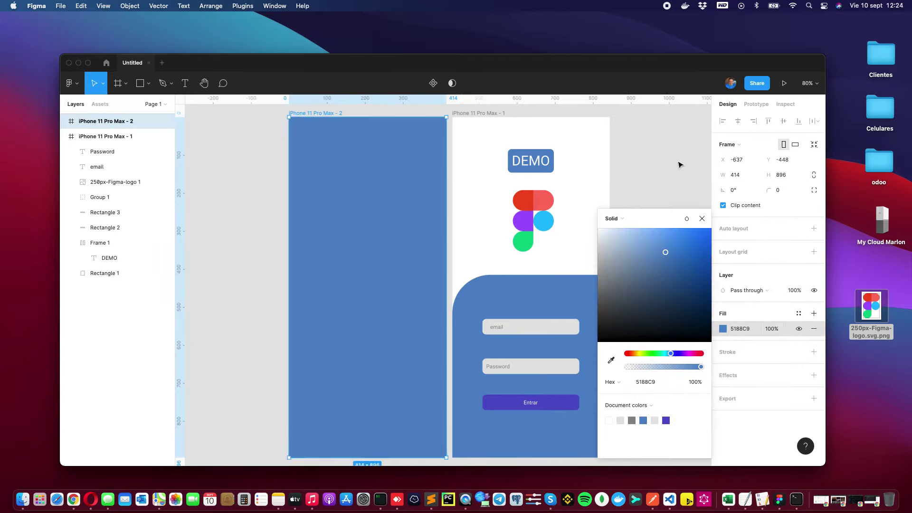
left_click(679, 164)
left_click(514, 228)
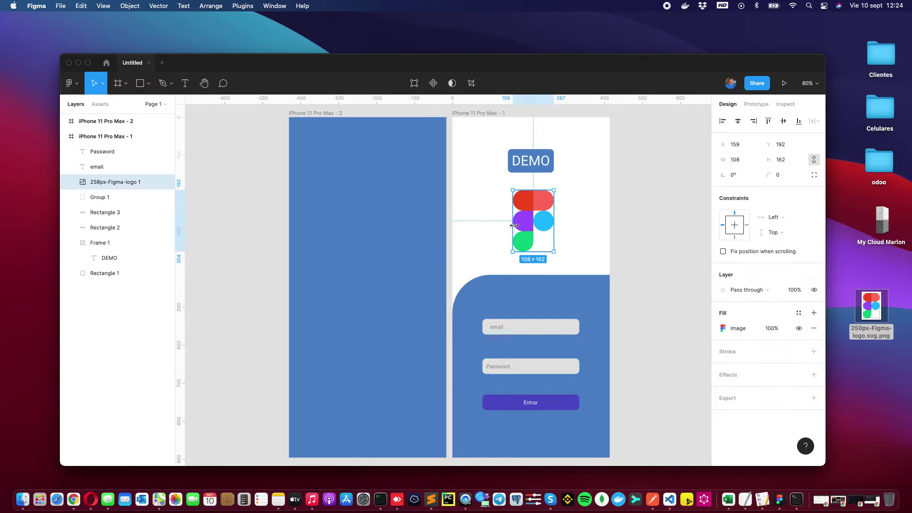
Step: Copy the Figma logo into the upper middle of the blue frame
key("super+c")
key("super+v")
mouse_move(534, 238)
left_mouse_down()
mouse_move(340, 295)
mouse_move(364, 302)
mouse_move(363, 259)
left_mouse_up()
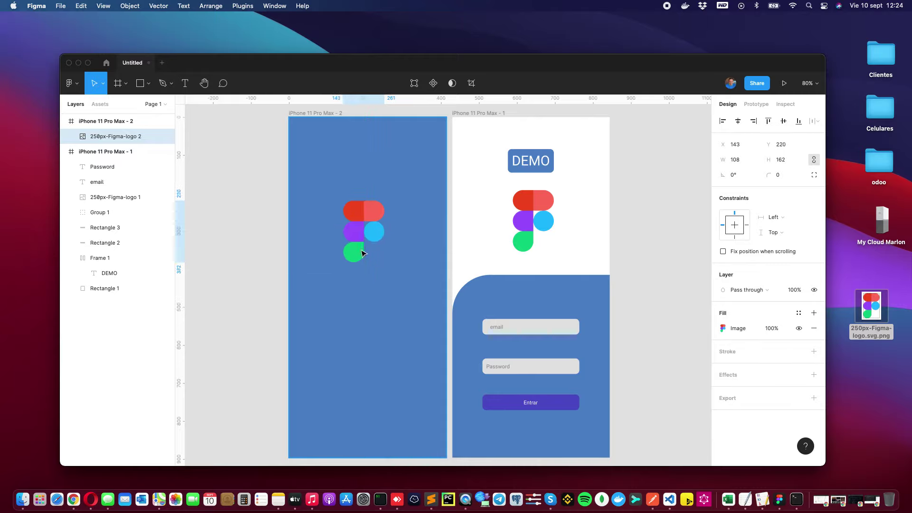
left_click(249, 293)
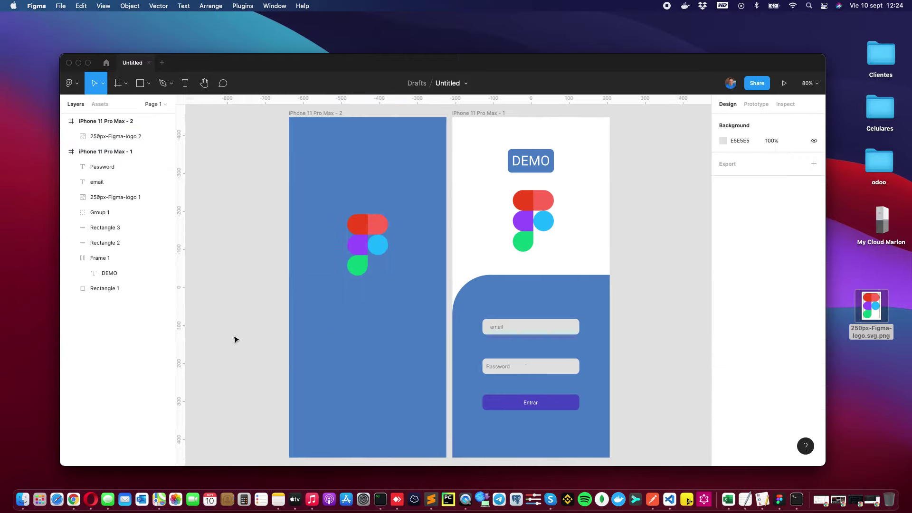
Step: Add the text 'loading' centred beneath the logo on the blue frame
left_click(185, 84)
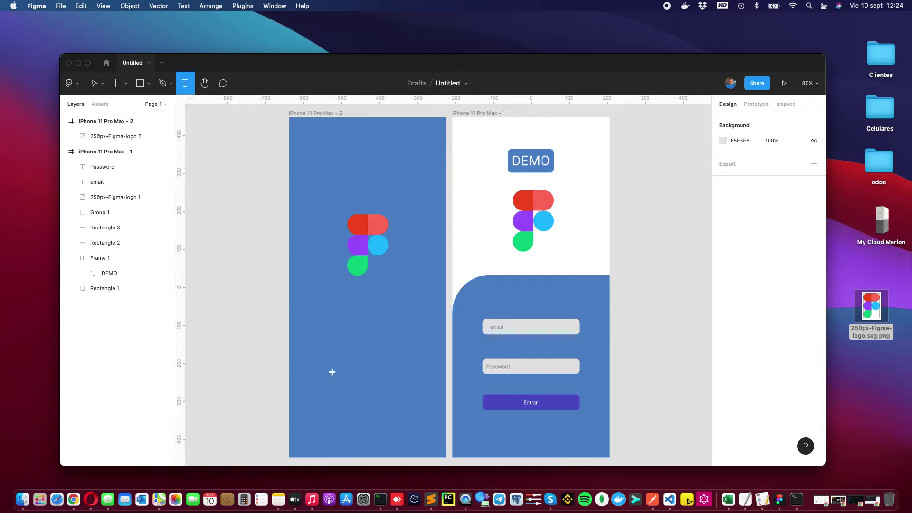
left_click(334, 343)
type("loa")
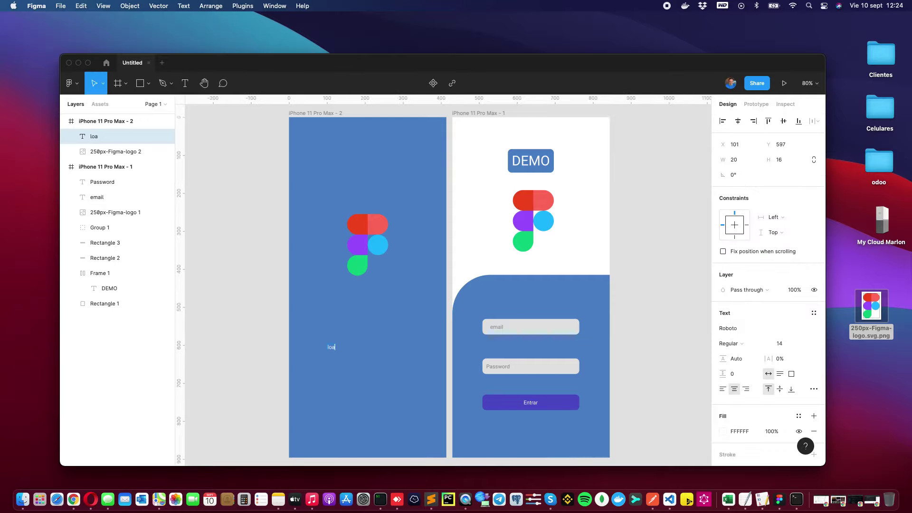
type("ding")
key("Escape")
left_click_drag(341, 350, 359, 351)
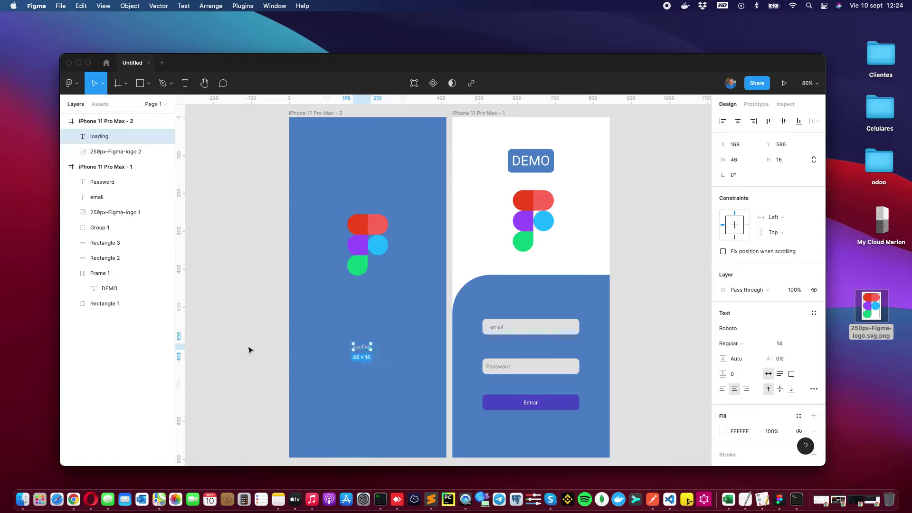
left_click(250, 349)
Step: Drag the Figma logo image file from the desktop onto the canvas
scroll(352, 316, "right", 1)
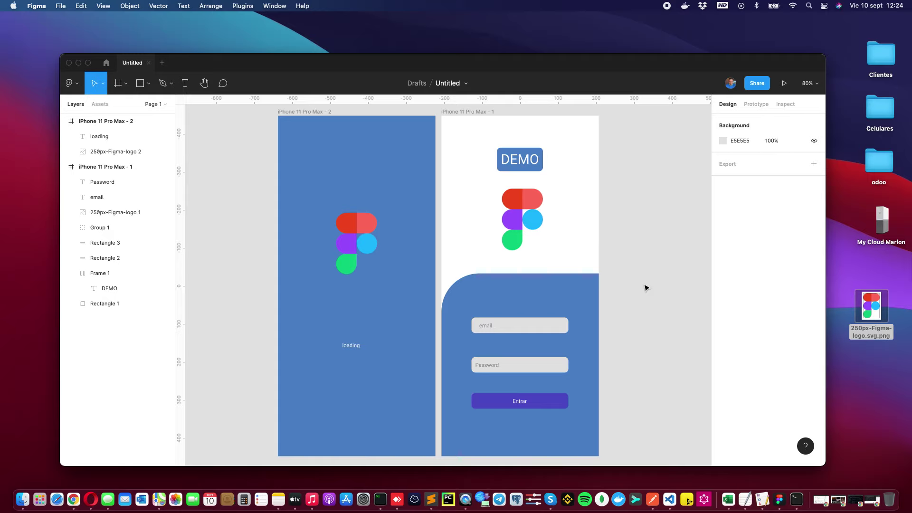
left_click(868, 336)
left_click_drag(869, 336, 513, 287)
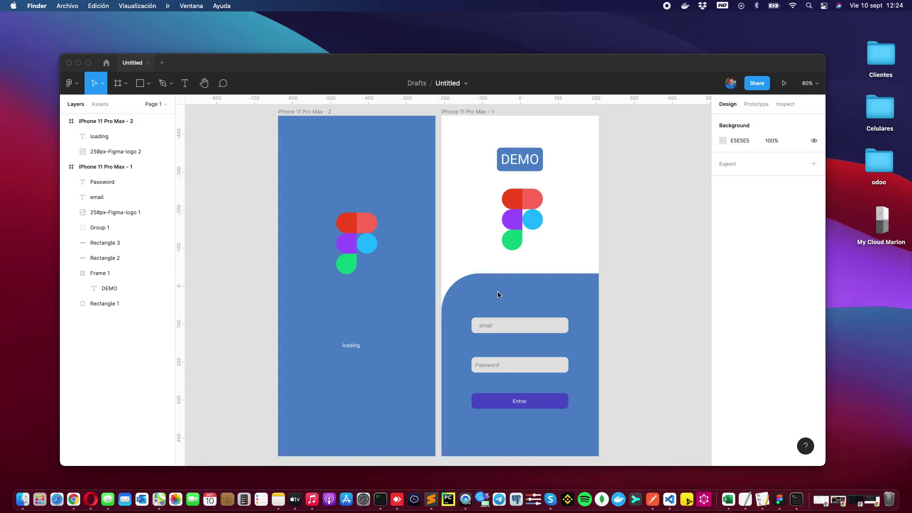
Step: Start the Present (play) prototype view from the top-right toolbar
left_click(785, 84)
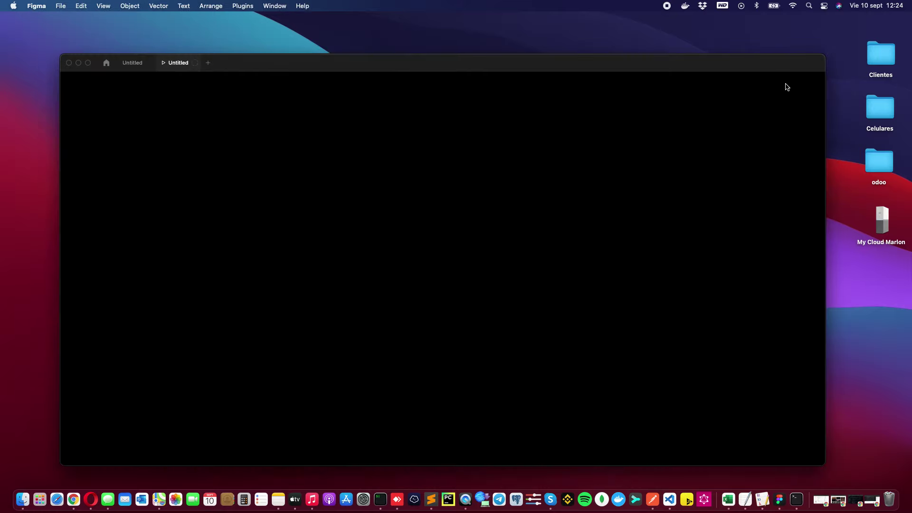